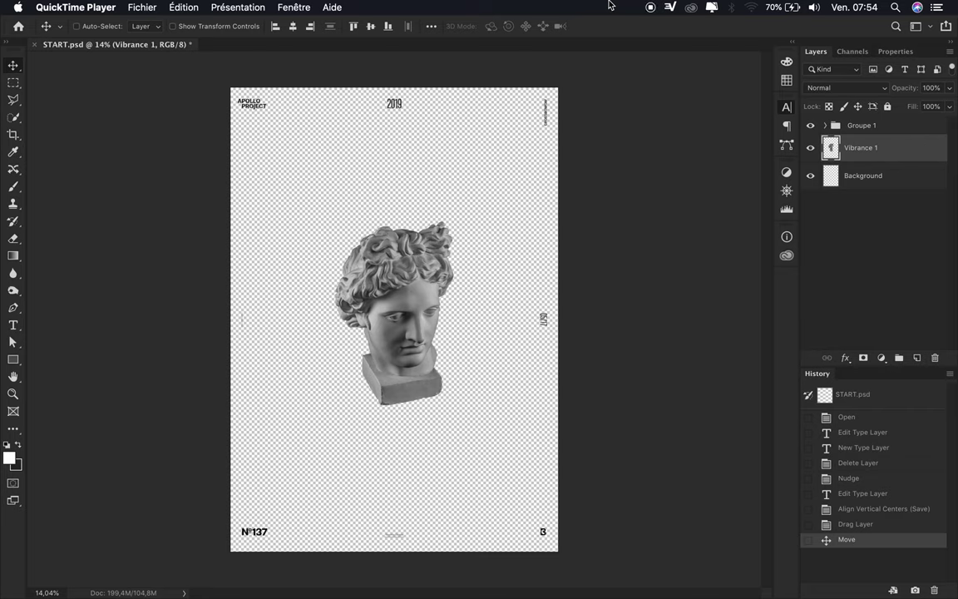
Step: Draw a pale full-page rectangle background and rename the group LAYOUT
click(13, 359)
click(147, 26)
drag(558, 87, 225, 552)
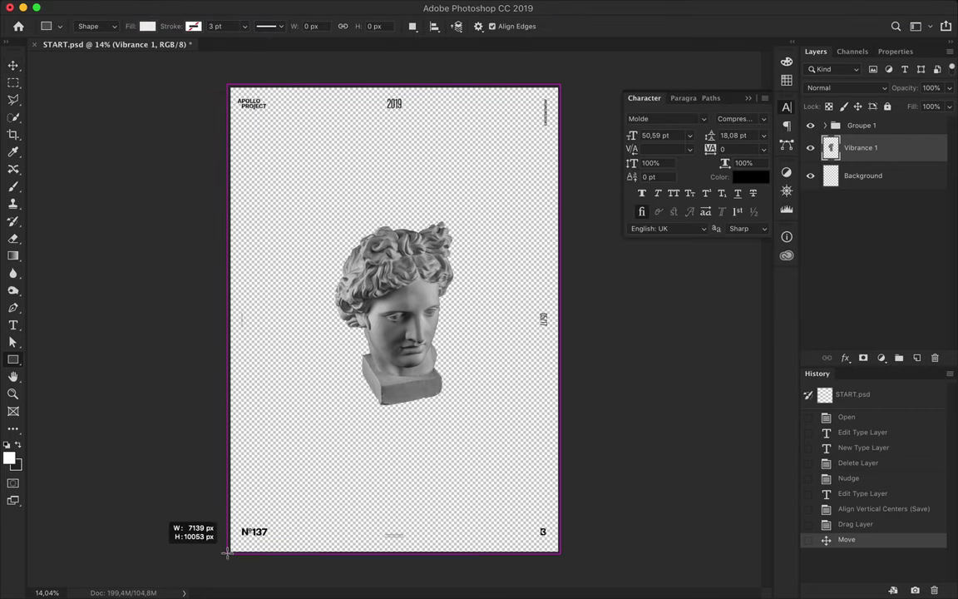
key(Delete)
double_click(862, 125)
text(LAYOUT)
Step: Enlarge the statue to about 120% and shift it left on the page
click(861, 147)
key(ctrl+t)
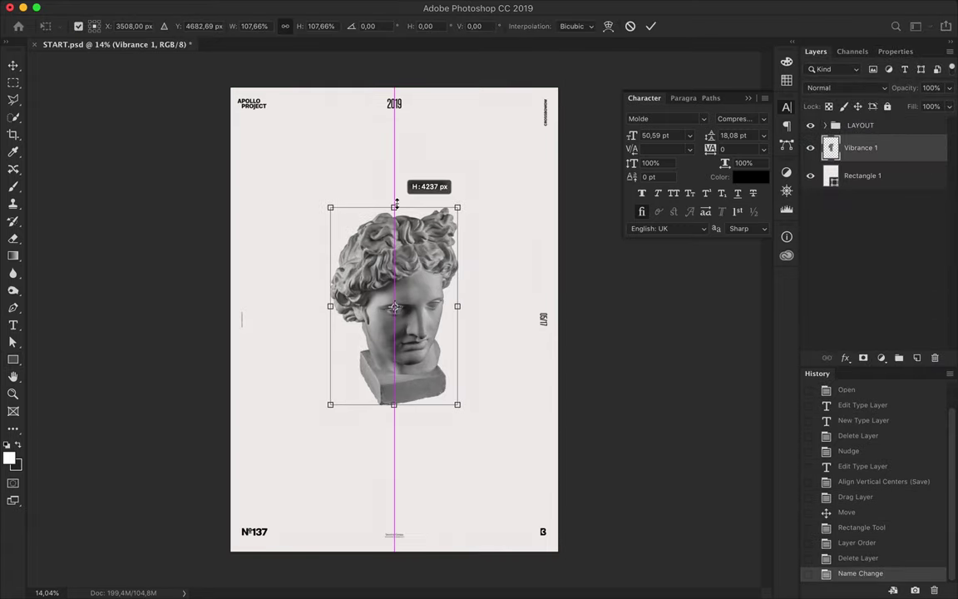
drag(394, 208, 393, 184)
key(Return)
key(v)
drag(454, 274, 372, 273)
scroll(407, 303, down, 2)
scroll(414, 273, up, 3)
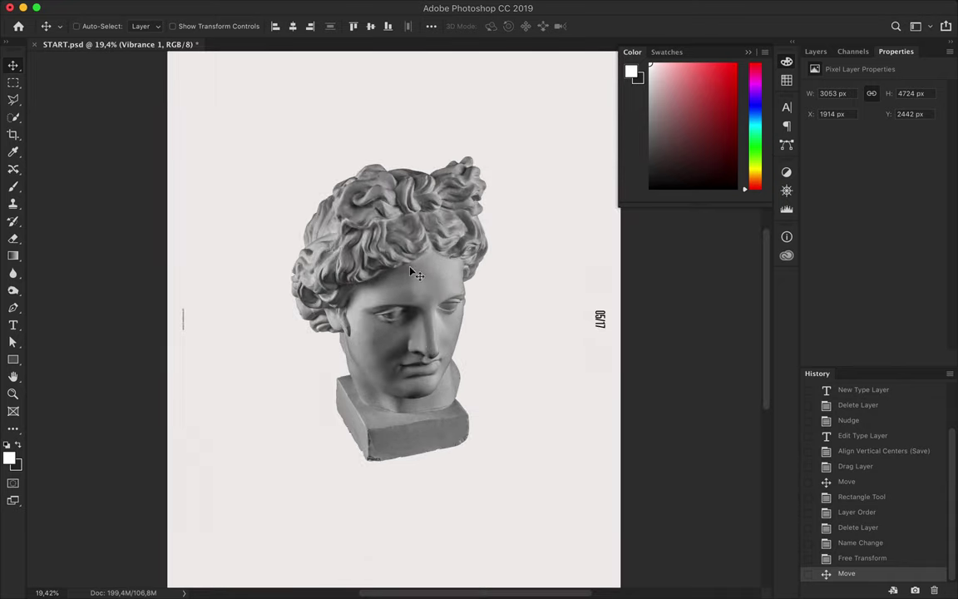
Step: Cut a polygonal slice across the head, try sliding it right, then delete that slice layer
click(348, 138)
click(497, 138)
click(516, 295)
click(468, 449)
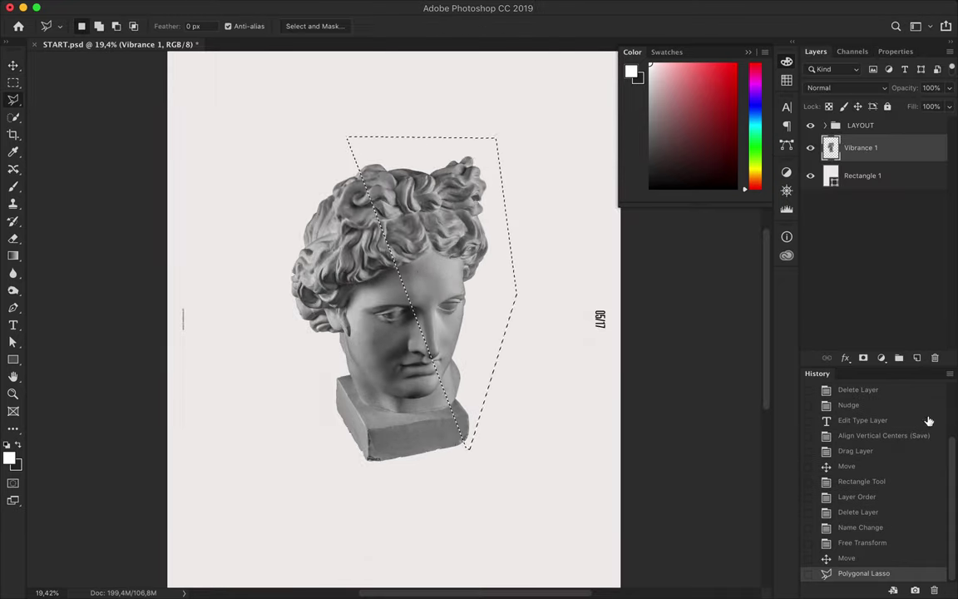
key(Delete)
key(ctrl+v)
key(v)
mouse_move(435, 296)
mouse_down()
mouse_move(468, 312)
mouse_move(460, 272)
mouse_up()
key(Delete)
Step: Duplicate the statue as Apollo copy and give it layer and vector masks
key(Delete)
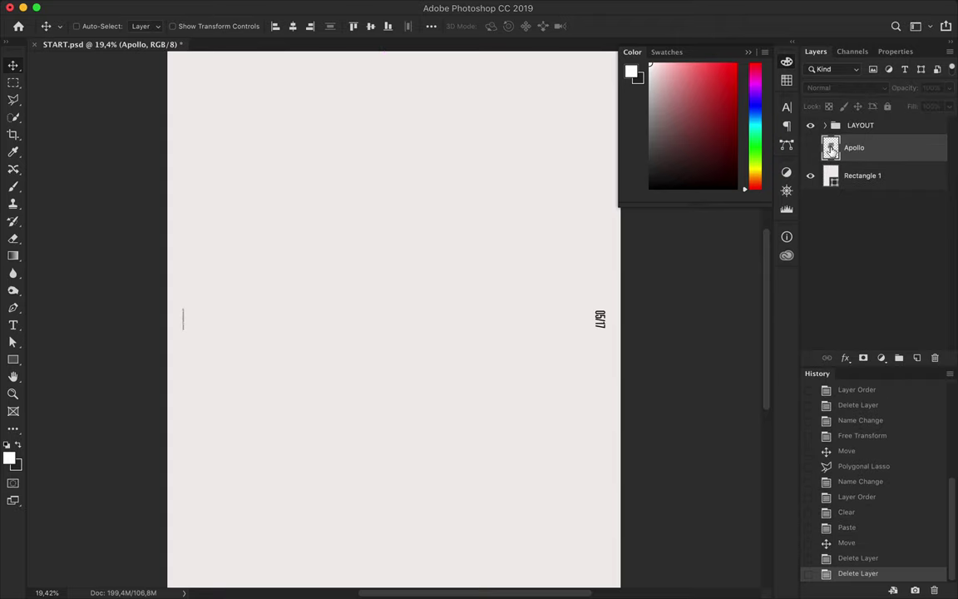
scroll(402, 305, up, 5)
scroll(402, 305, down, 2)
key(ctrl+j)
click(863, 358)
click(863, 357)
click(844, 148)
key(Delete)
key(Return)
click(844, 148)
Step: Begin a Pen path with a first anchor on the bust's base
scroll(483, 242, up, 2)
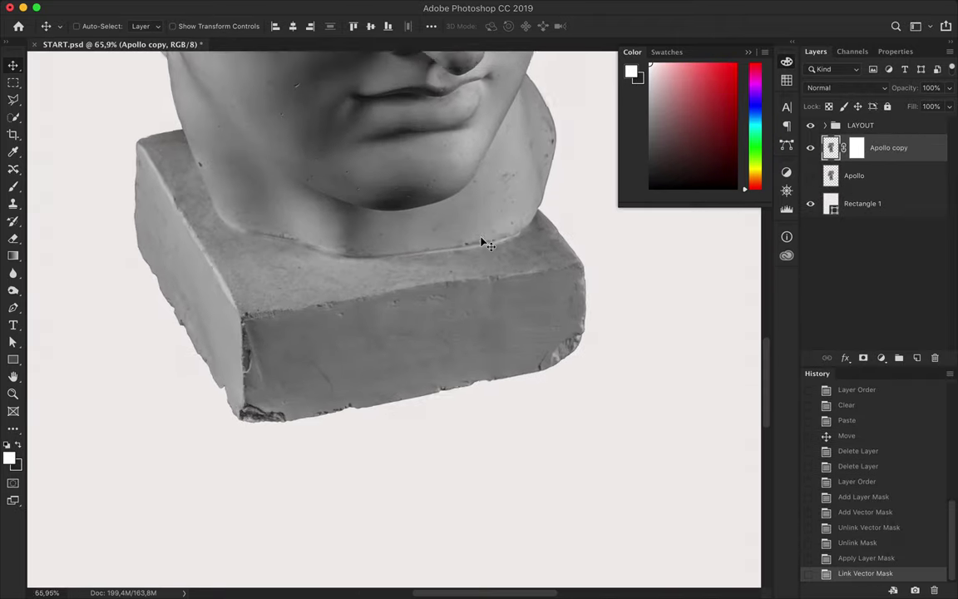
key(p)
click(443, 401)
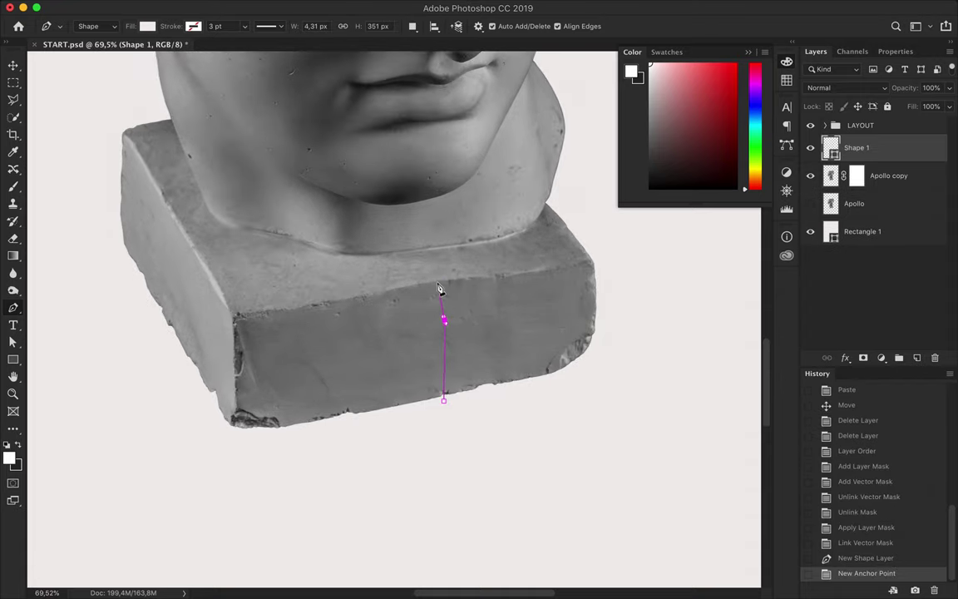
Step: Trace the path up from the base through the chin toward the lips
key(BackSpace)
key(BackSpace)
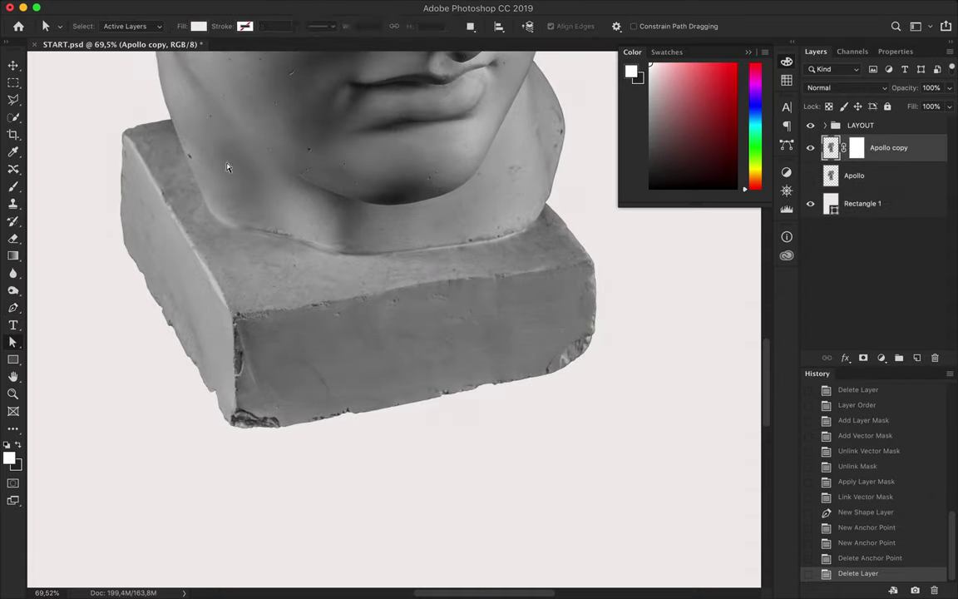
click(430, 281)
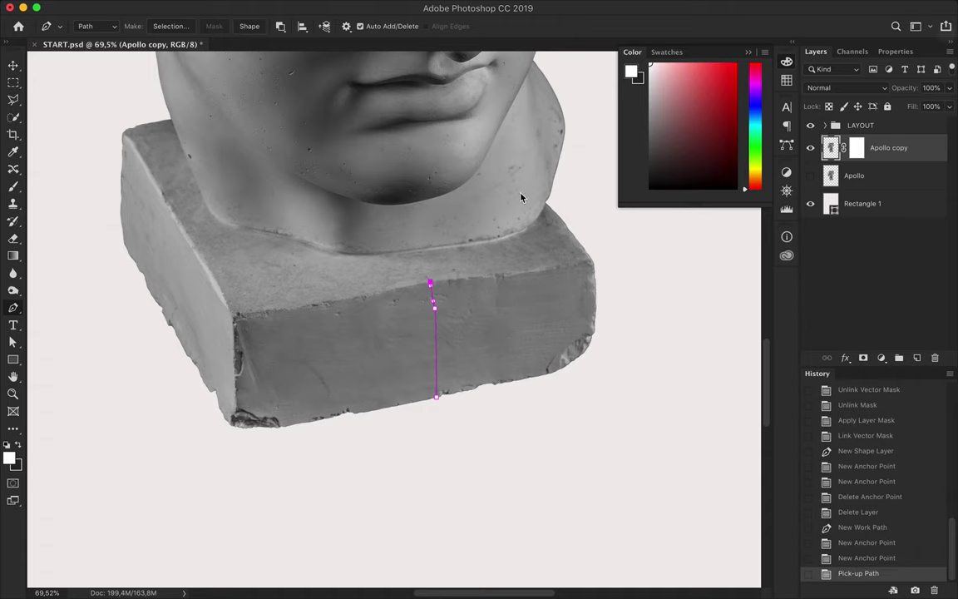
scroll(449, 167, up, 2)
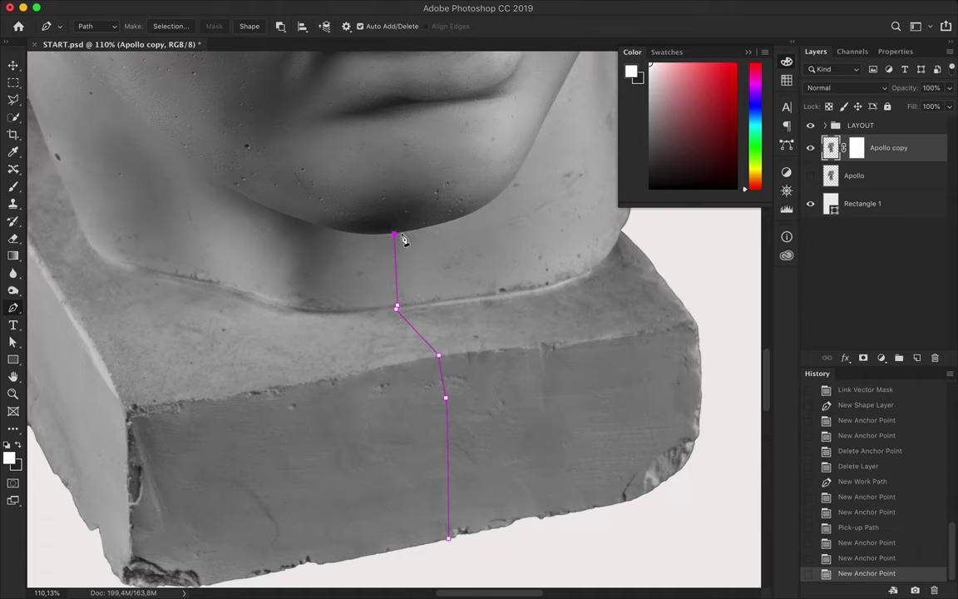
scroll(440, 137, up, 3)
click(432, 256)
key(ctrl+z)
key(ctrl+z)
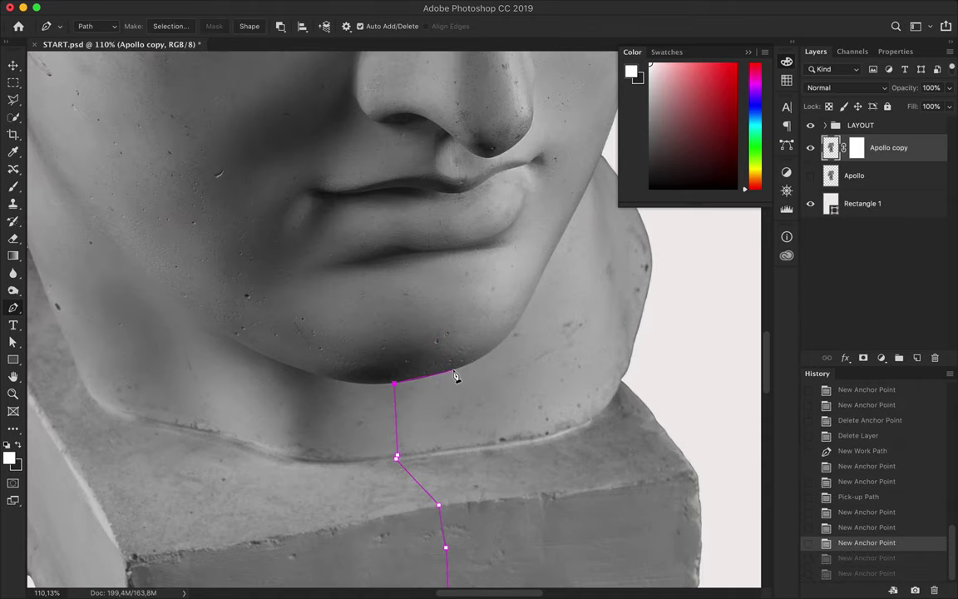
click(463, 325)
click(459, 292)
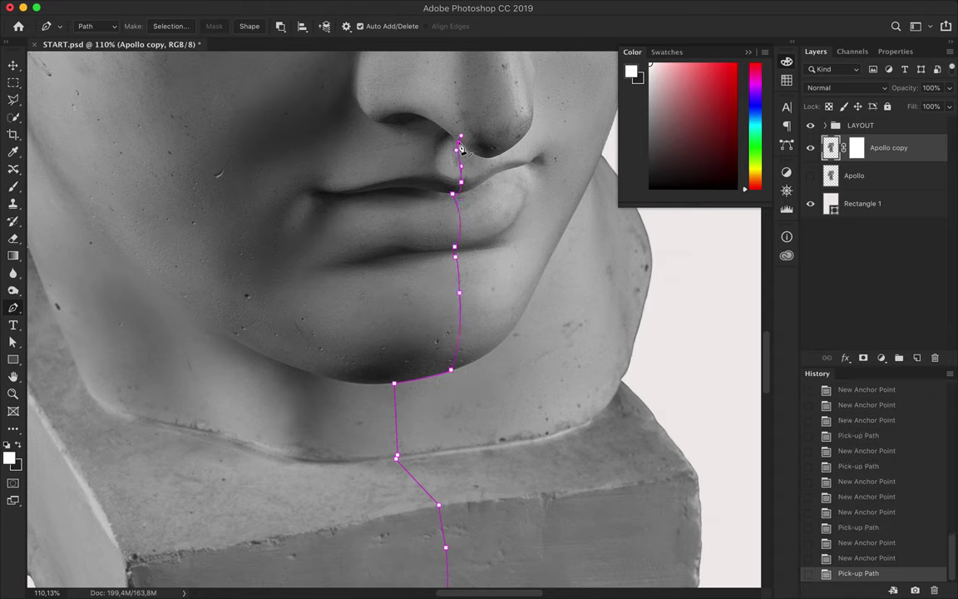
Step: Continue the path up the nose, across the forehead, and into the top of the hair
scroll(491, 162, up, 2)
click(487, 76)
scroll(488, 77, up, 3)
click(484, 81)
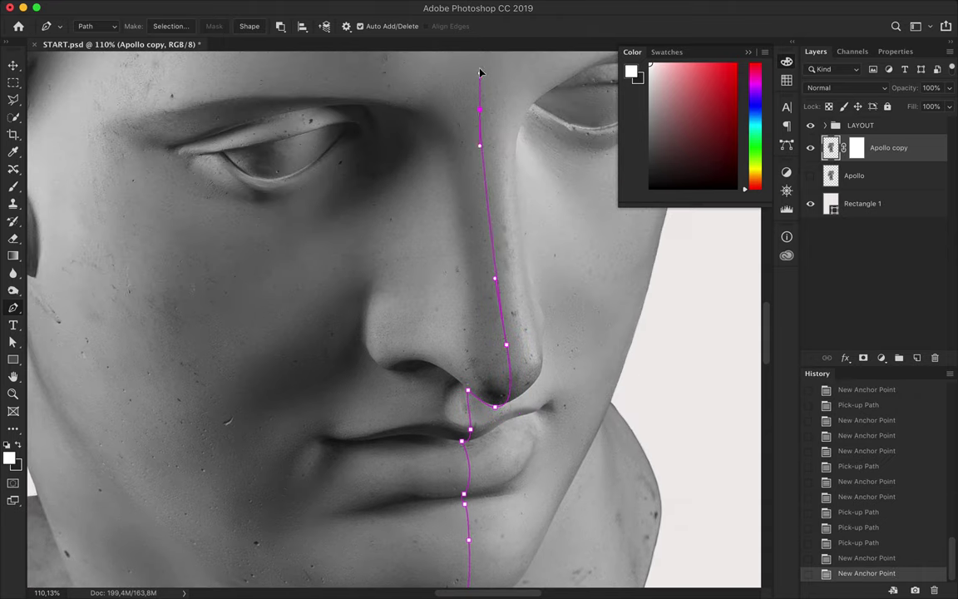
scroll(484, 81, up, 5)
scroll(487, 137, up, 5)
click(439, 178)
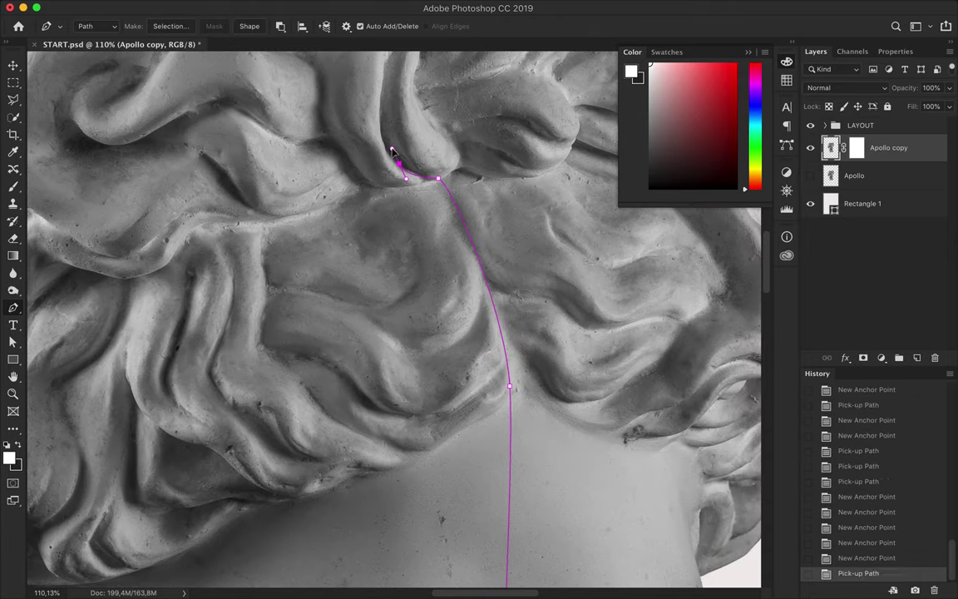
click(400, 164)
scroll(396, 207, up, 5)
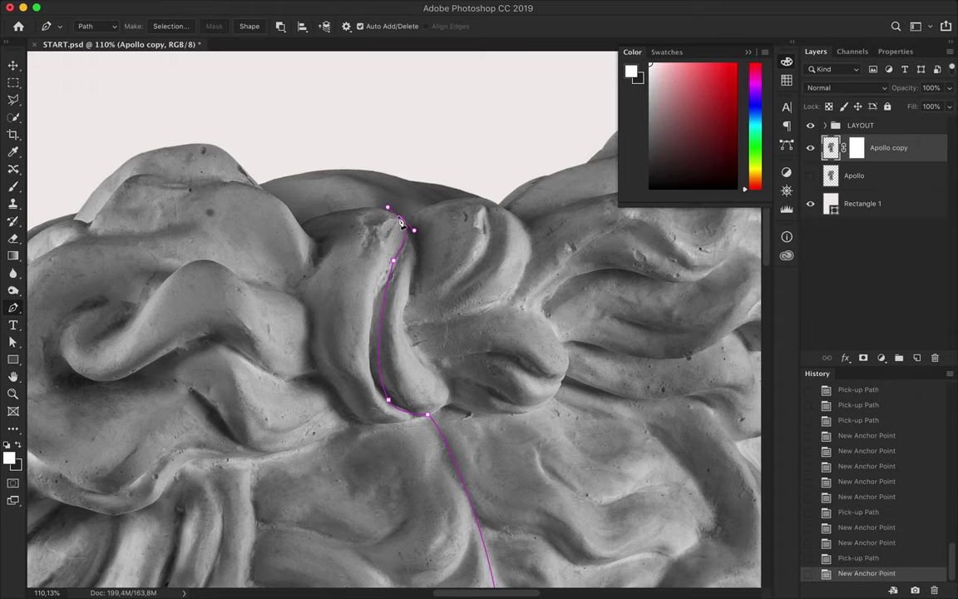
click(402, 183)
Step: Close the path around the bust's right side below the base
key(super+0)
scroll(439, 161, down, 3)
click(452, 92)
click(510, 181)
click(470, 491)
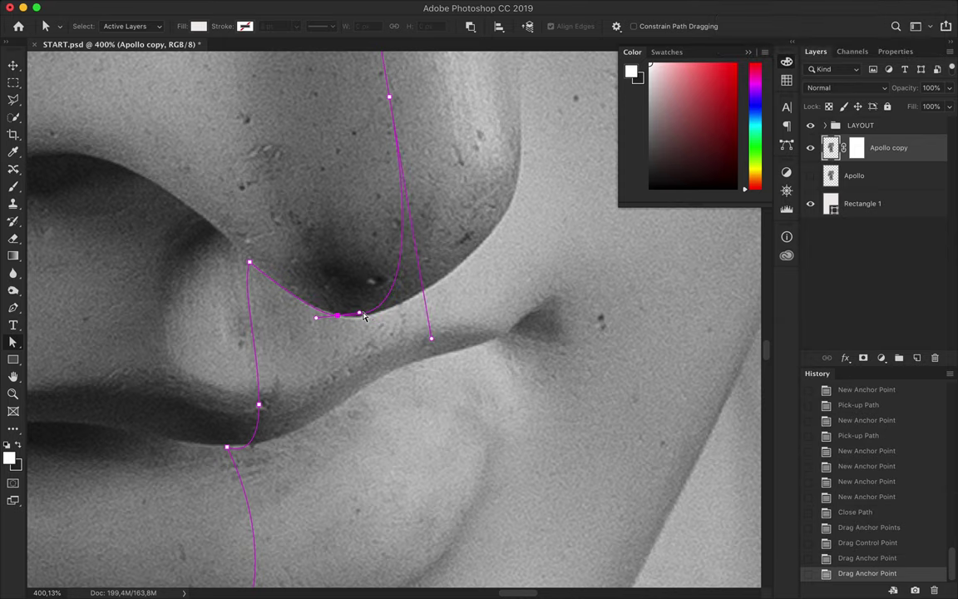
Step: Refine the path's anchors under the nostril and at the lips
scroll(260, 424, down, 5)
drag(225, 367, 232, 366)
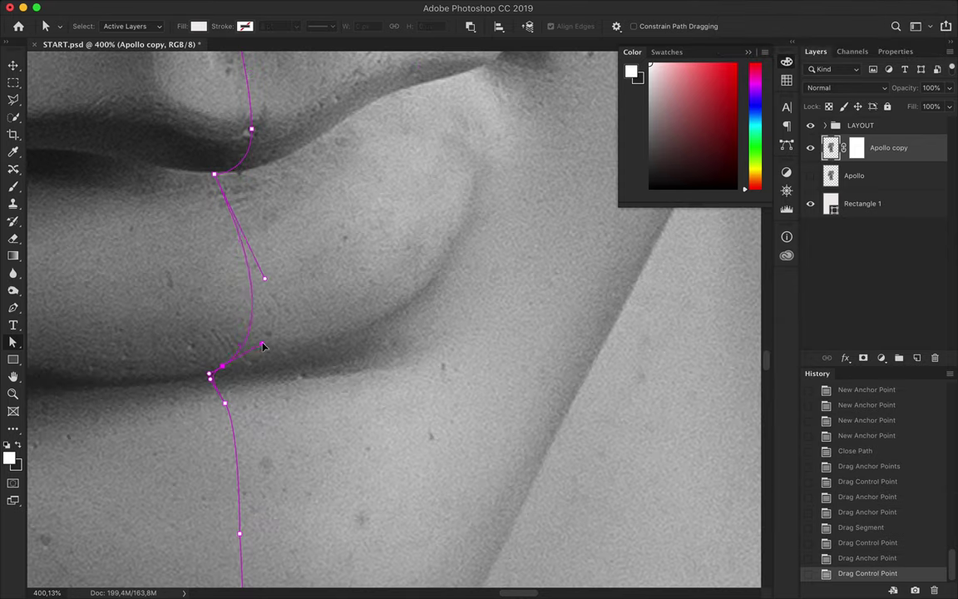
scroll(263, 346, down, 5)
drag(135, 509, 142, 508)
scroll(453, 429, up, 5)
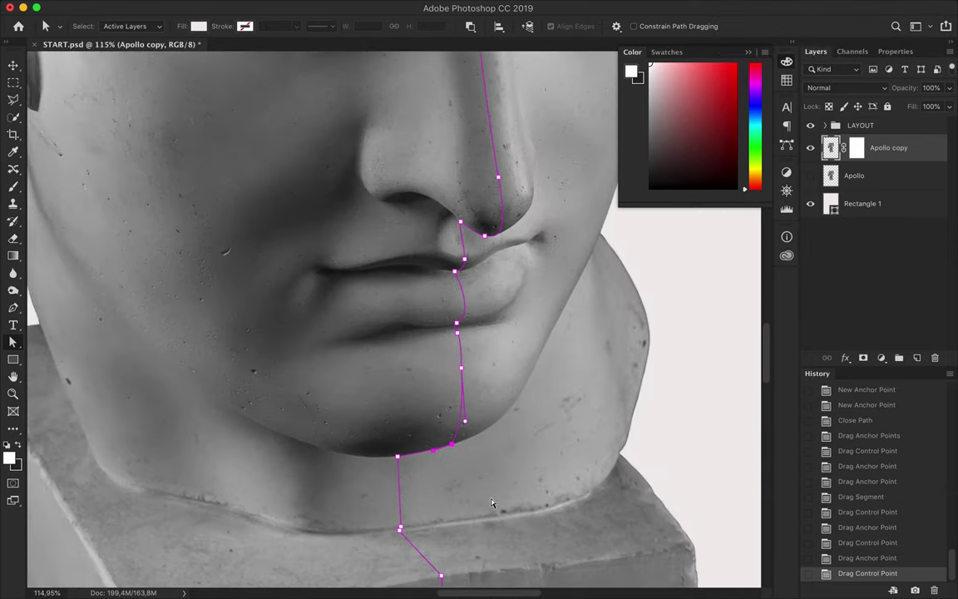
scroll(452, 429, up, 5)
scroll(437, 458, up, 5)
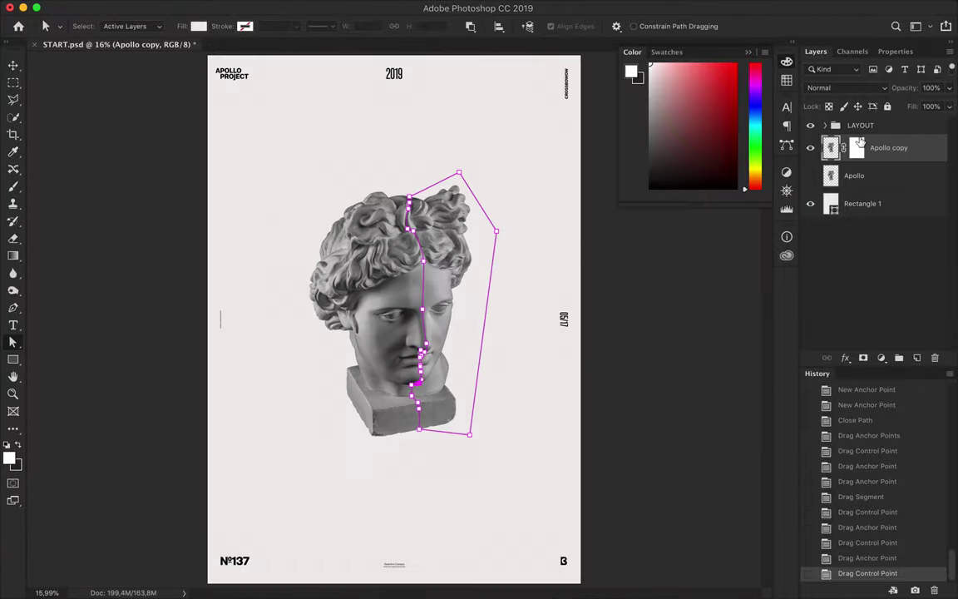
Step: Turn the path into a selection with no feather and delete the copy's vector mask
key(p)
click(170, 26)
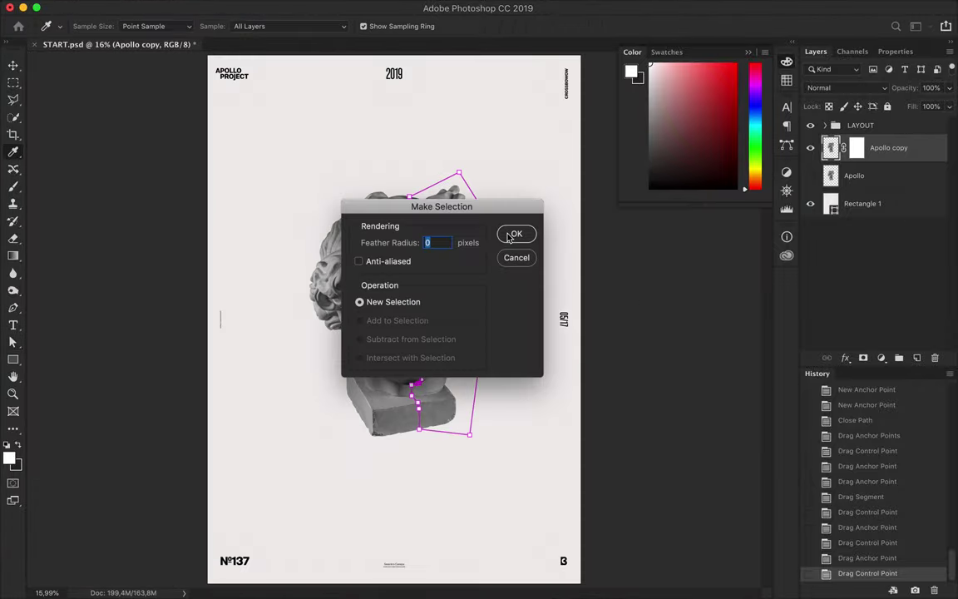
click(514, 233)
key(BackSpace)
click(578, 207)
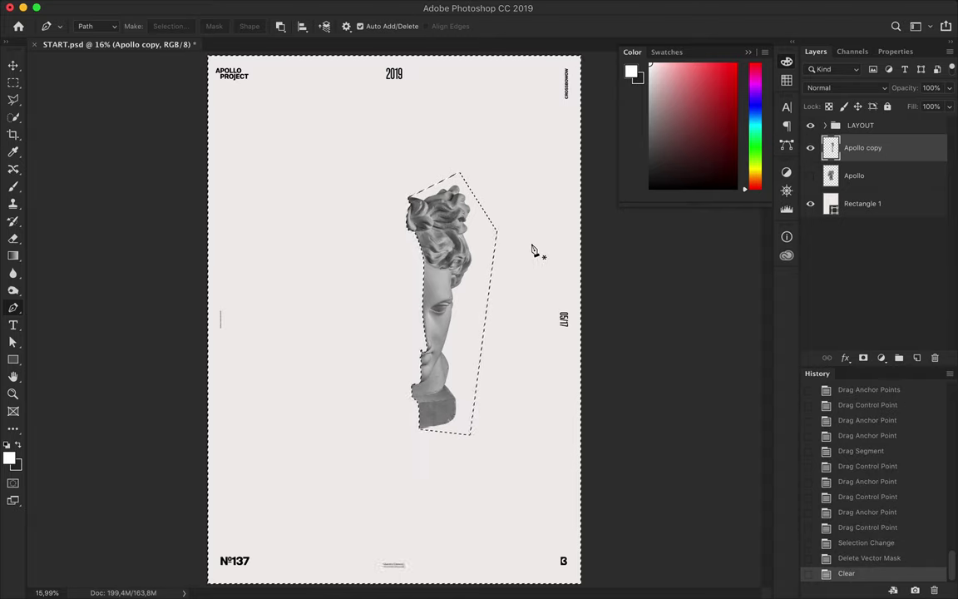
Step: Split the head's right half onto its own layer and slide it right
key(ctrl+shift+i)
key(ctrl+c)
key(Delete)
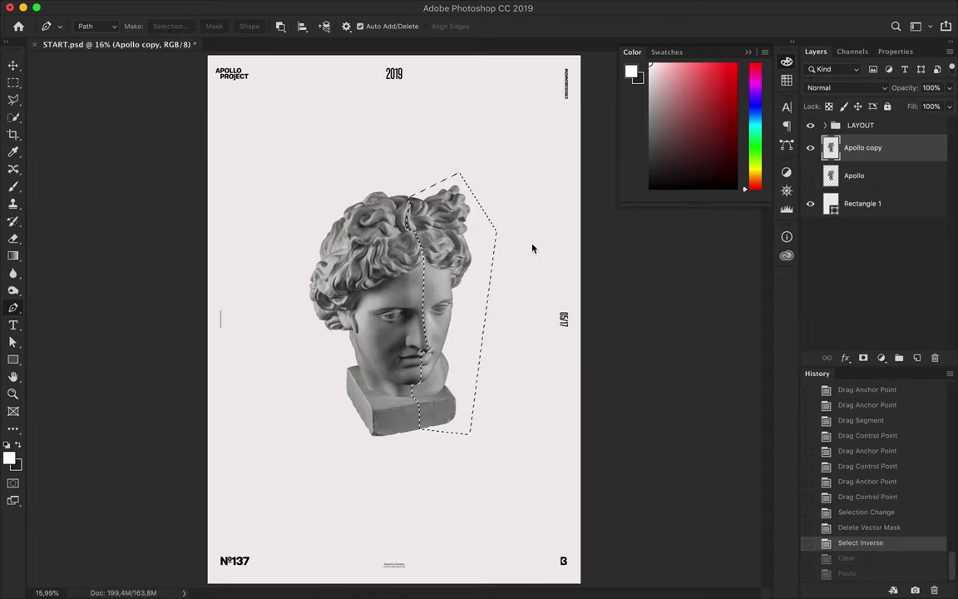
key(ctrl+v)
key(v)
drag(417, 272, 484, 273)
Step: Fill a new layer inside the copy's outline with a cyan-to-yellow gradient
click(862, 176)
ctrl+click(830, 175)
click(917, 358)
key(g)
drag(404, 317, 316, 317)
key(ctrl+d)
Step: Place the gradient layer below Apollo copy and reposition the gradient shape
key(v)
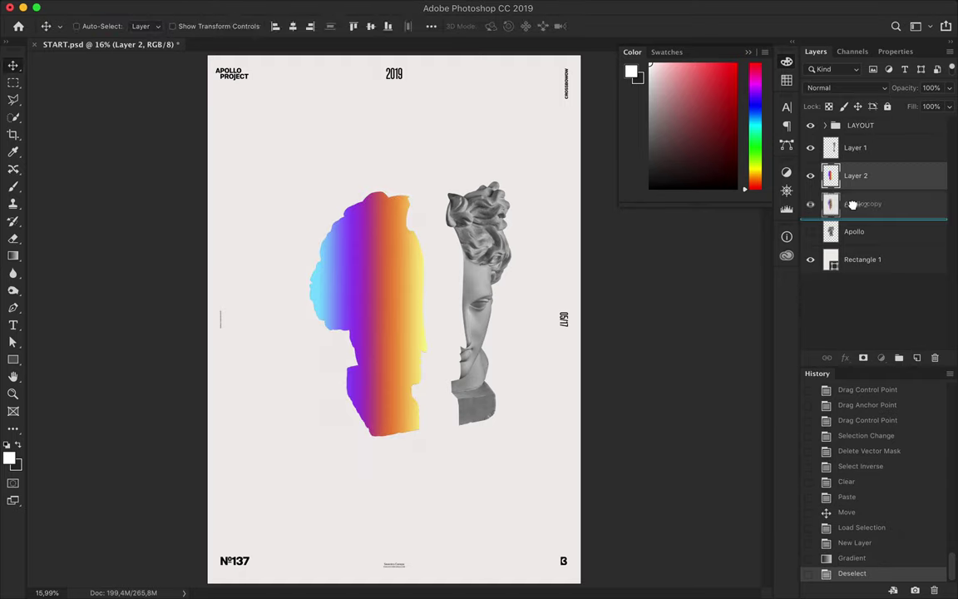
drag(856, 176, 856, 215)
drag(399, 280, 449, 281)
scroll(449, 280, up, 3)
mouse_move(406, 402)
mouse_down()
mouse_move(380, 357)
mouse_move(396, 325)
mouse_up()
scroll(382, 391, down, 2)
scroll(400, 389, down, 2)
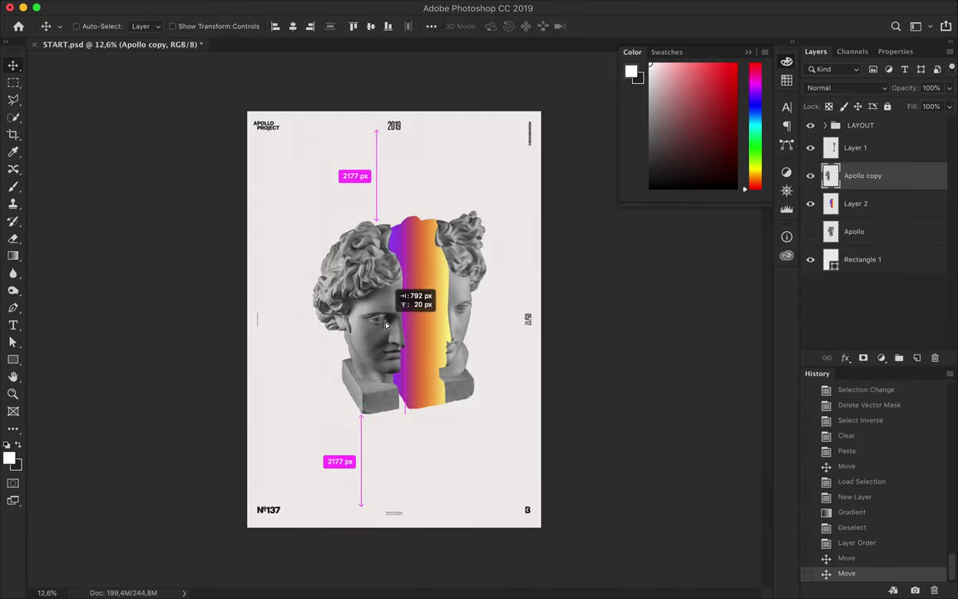
scroll(419, 450, up, 3)
scroll(393, 228, down, 2)
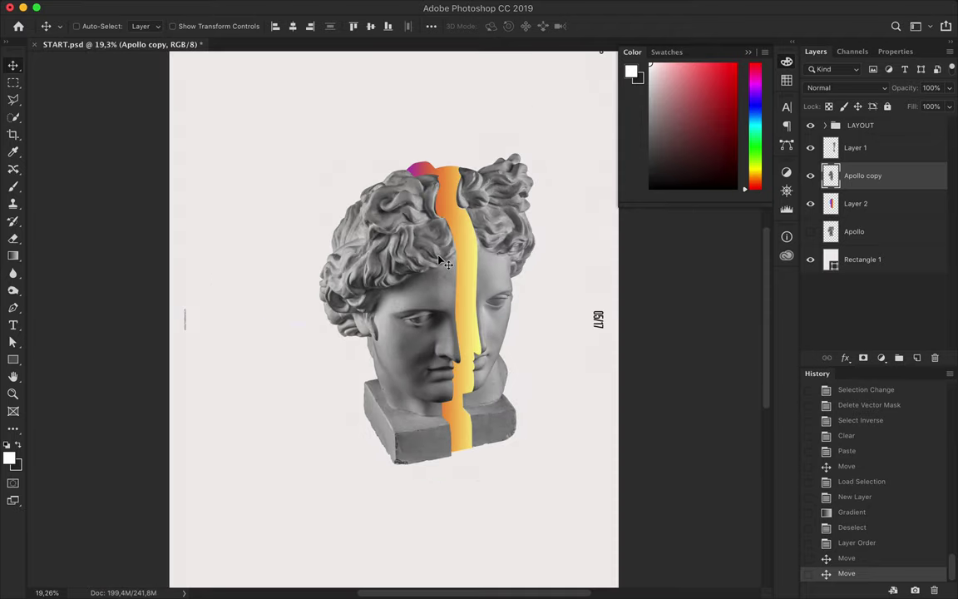
Step: Slide the head slice into place and scale up an enlarged head copy
drag(367, 185, 396, 226)
key(ctrl+t)
drag(368, 475, 363, 385)
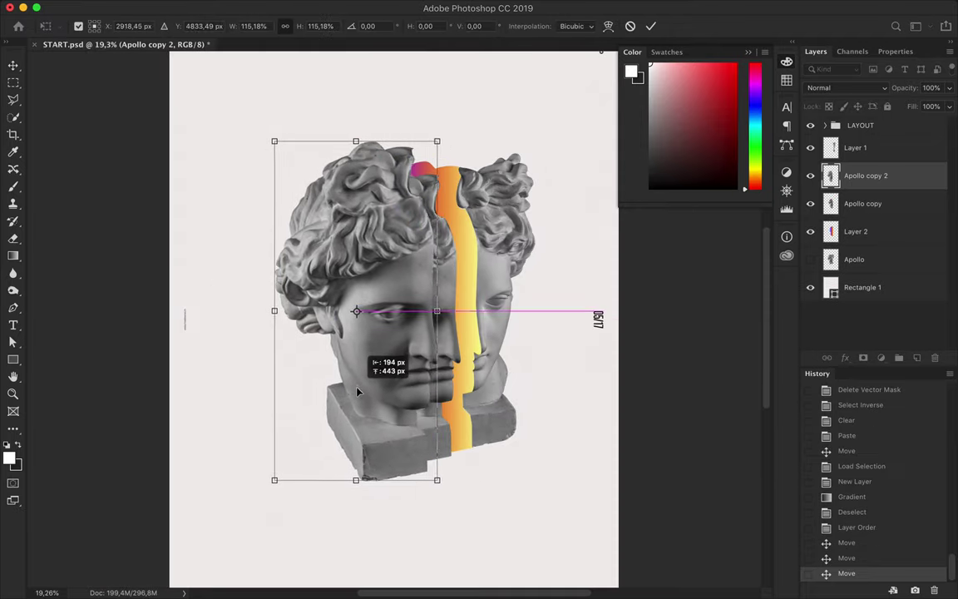
key(Return)
Step: Stretch the Layer 1 copy wider and raise it to the top of the stack
drag(857, 147, 869, 260)
key(ctrl+t)
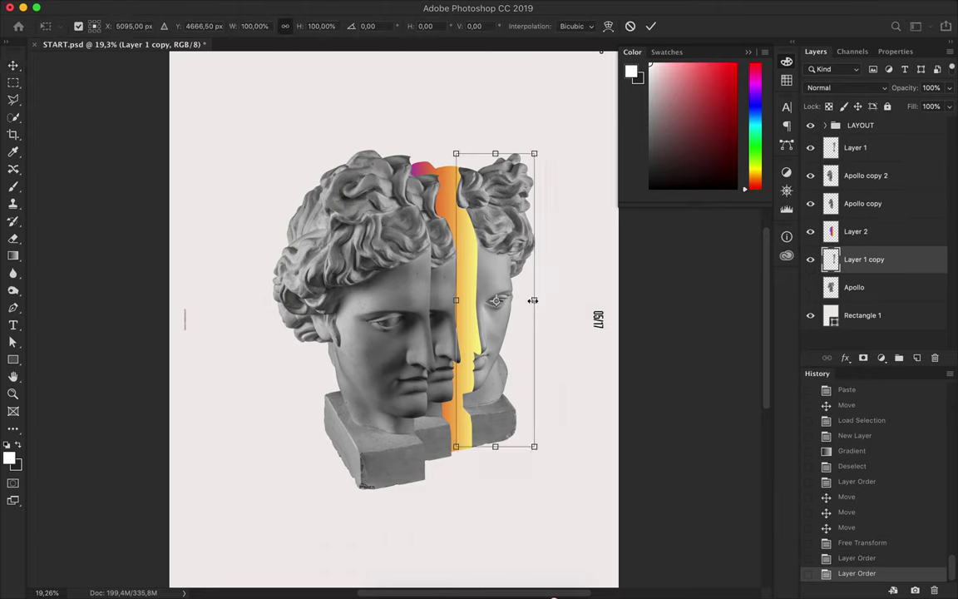
drag(534, 265, 550, 265)
key(Return)
scroll(546, 423, up, 1)
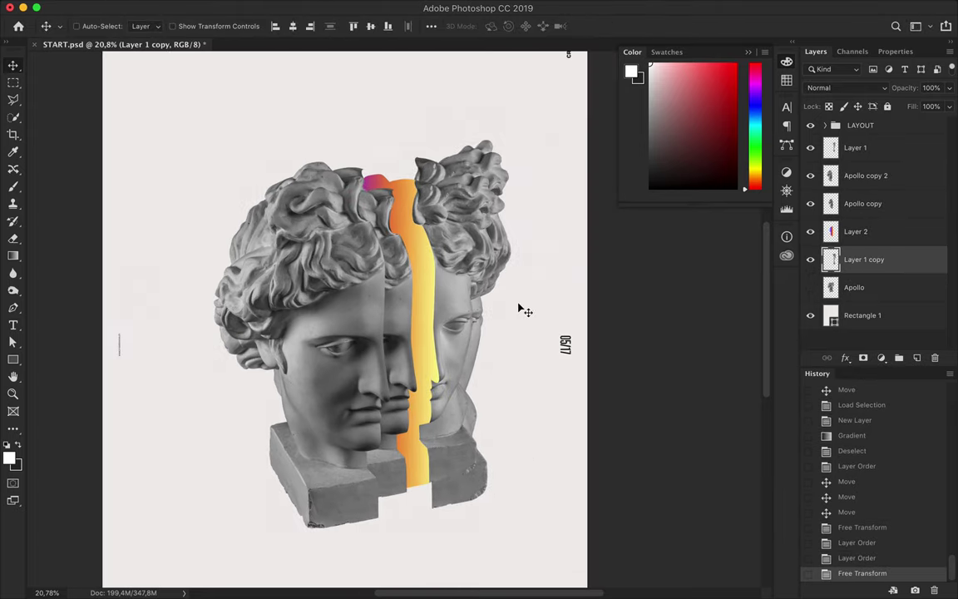
drag(540, 326, 487, 270)
drag(863, 260, 867, 147)
drag(475, 235, 493, 235)
Step: Delete the old Layer 1 copy
click(866, 266)
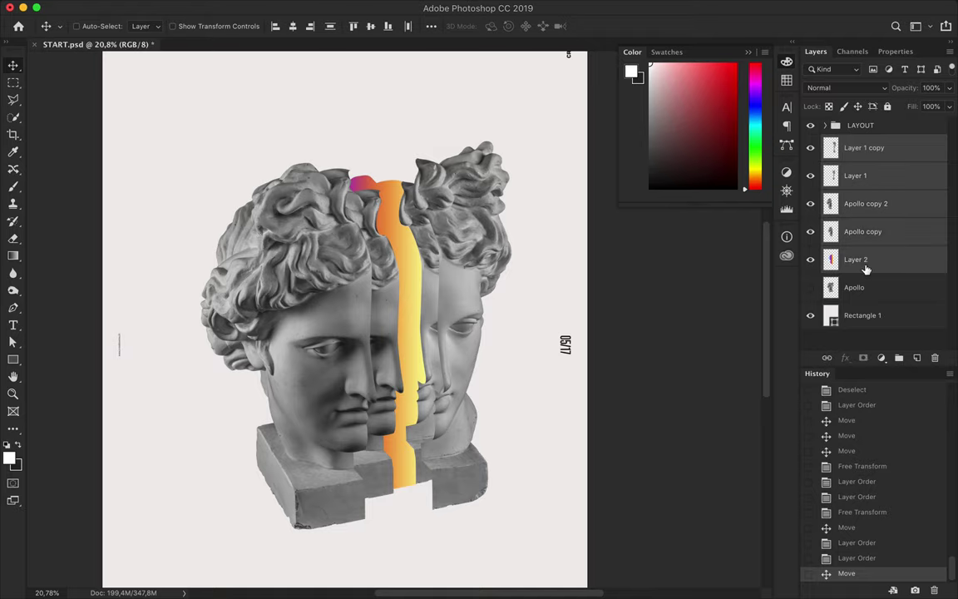
scroll(516, 292, down, 3)
ctrl+click(381, 294)
ctrl+click(492, 295)
key(Delete)
Step: Try a new Layer 1 copy shrunk to about 78%, delete it, and hide the extra heads
drag(492, 295, 506, 272)
key(ctrl+t)
drag(514, 186, 526, 263)
key(Return)
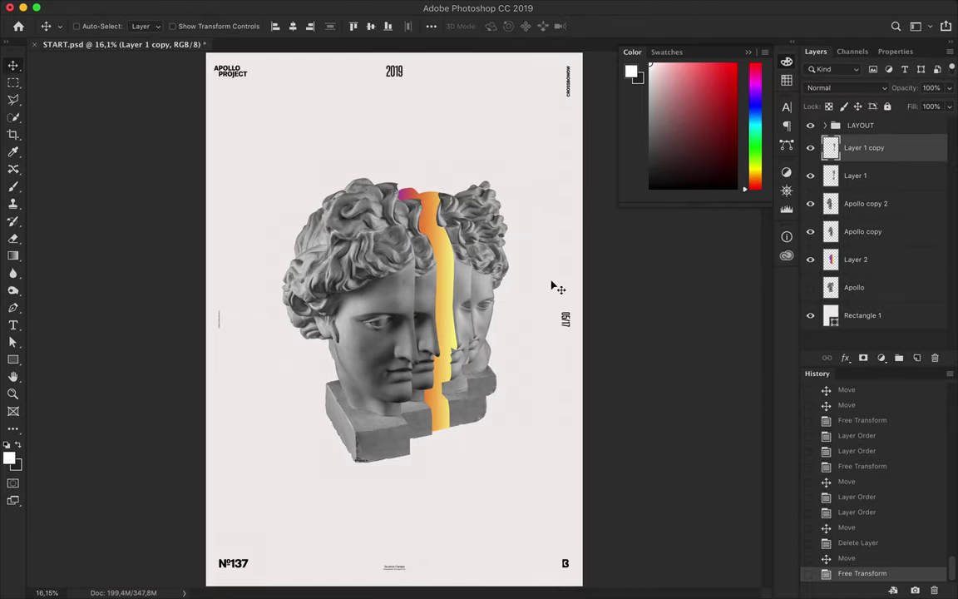
key(Delete)
ctrl+click(431, 299)
drag(810, 147, 811, 232)
Step: Group the head and strip layers into a group named Apollo
shift+click(855, 148)
key(ctrl+g)
double_click(857, 141)
text(Apollo)
key(Return)
Step: Fill a new layer within Layer 1's outline with a yellow-to-blue gradient
click(810, 164)
ctrl+click(841, 164)
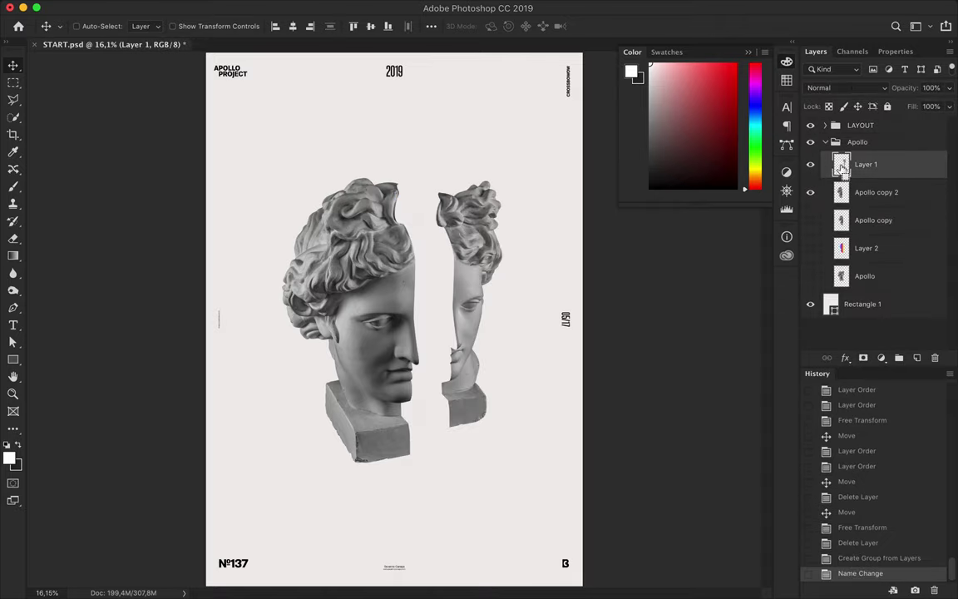
click(917, 357)
key(g)
drag(466, 191, 488, 416)
key(ctrl+d)
Step: Move the gradient strip left over the head and stretch it to about 116%, taller
drag(462, 319, 420, 319)
key(ctrl+t)
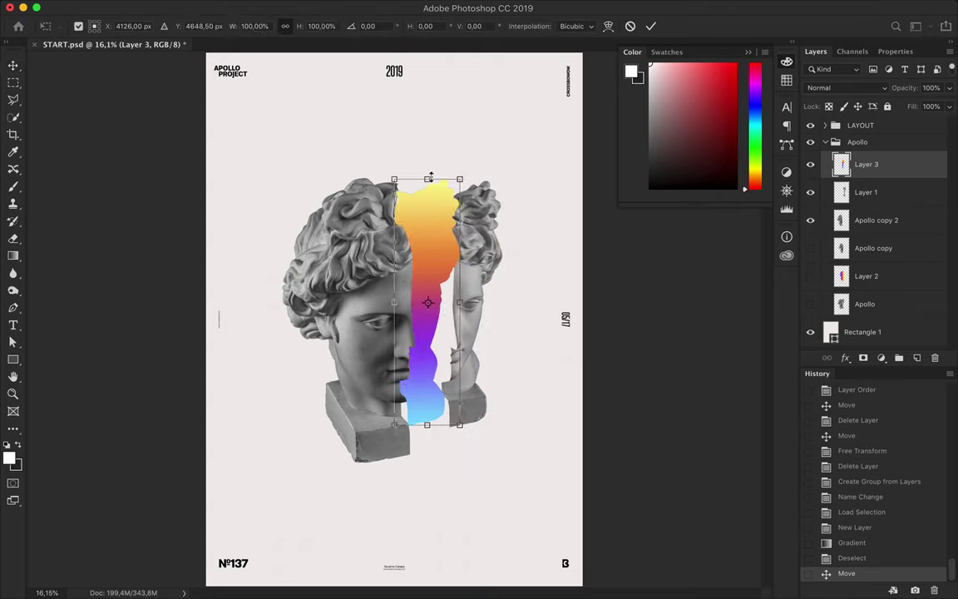
drag(422, 406, 428, 438)
scroll(427, 439, up, 2)
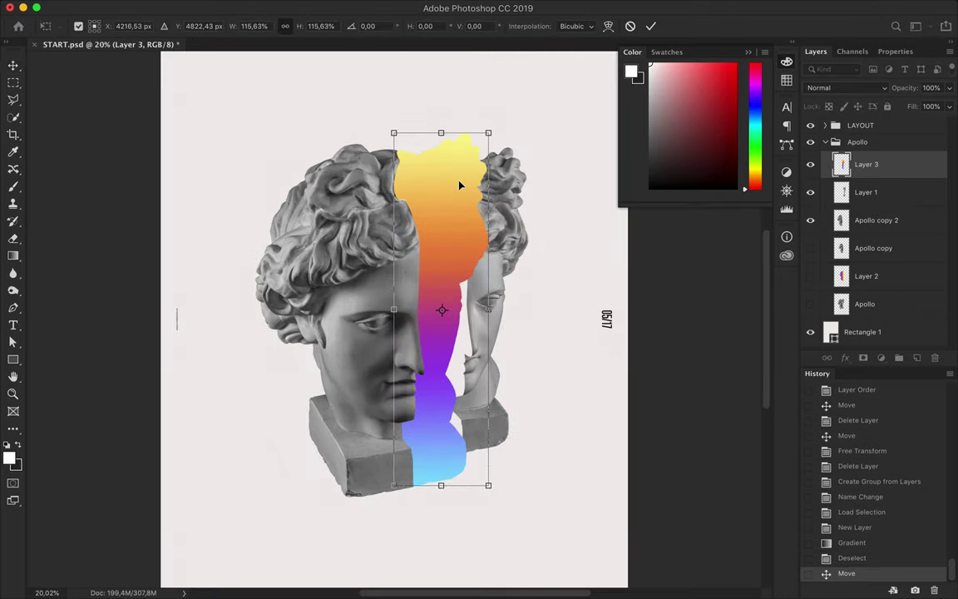
drag(441, 133, 442, 136)
key(ctrl+plus)
drag(449, 423, 467, 460)
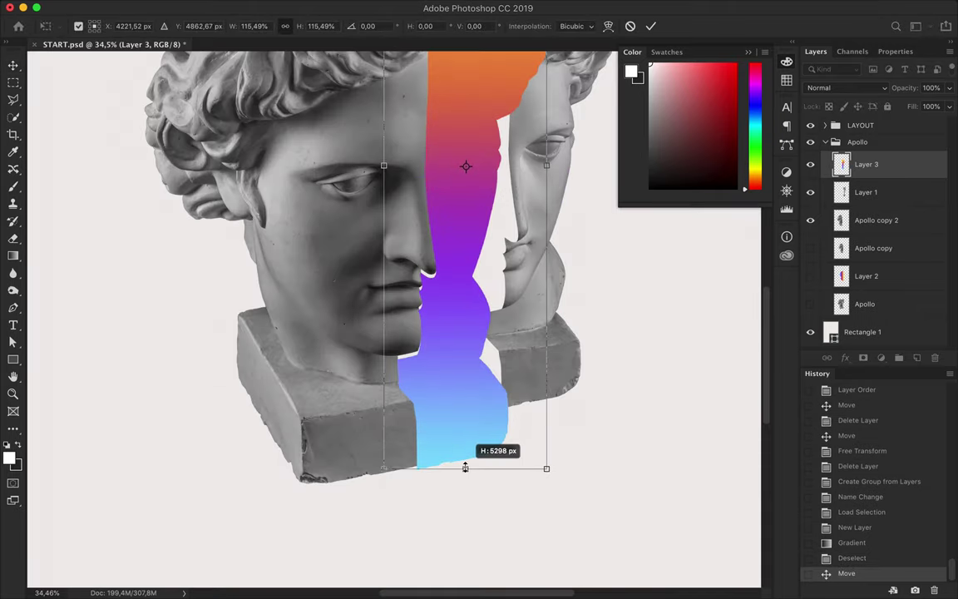
key(Return)
Step: Fit the whole poster in view and shift the head slice downward
key(ctrl+t)
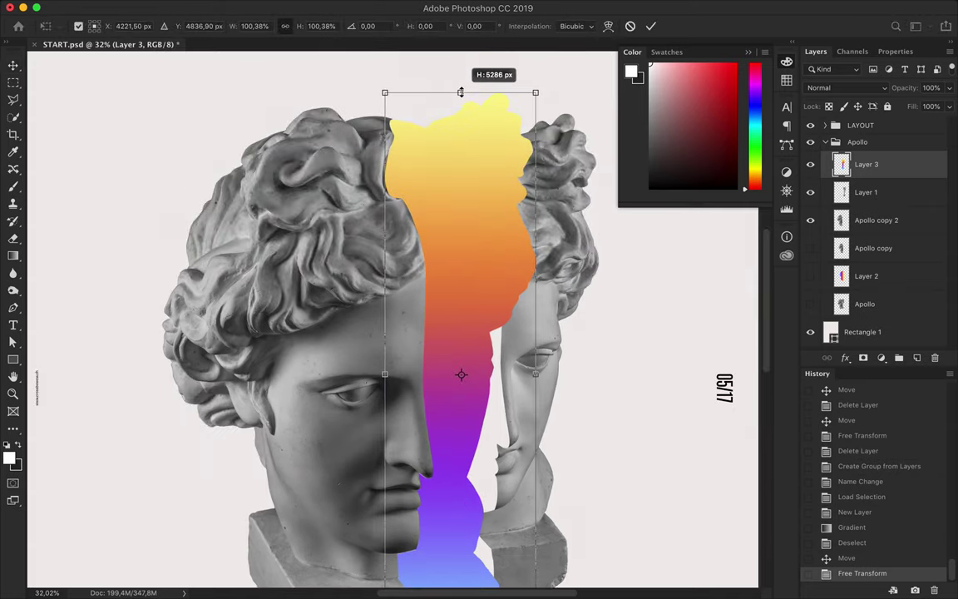
key(Return)
key(ctrl+0)
drag(466, 287, 456, 266)
Step: Raise Layer 1 above the gradient strip and trace the left plinth with the Magnetic Lasso
key(ctrl+bracketright)
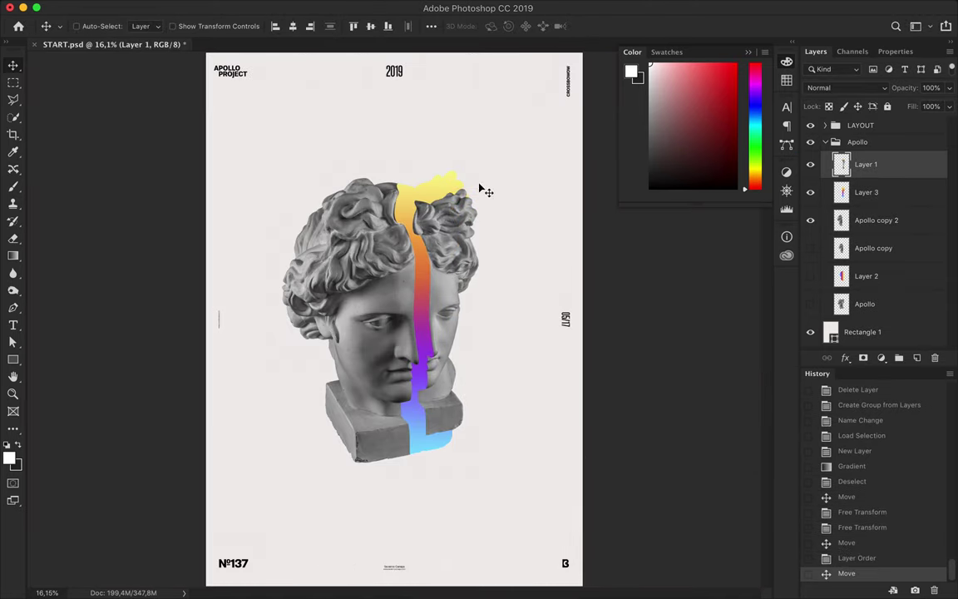
scroll(403, 364, up, 5)
drag(13, 99, 75, 116)
click(287, 293)
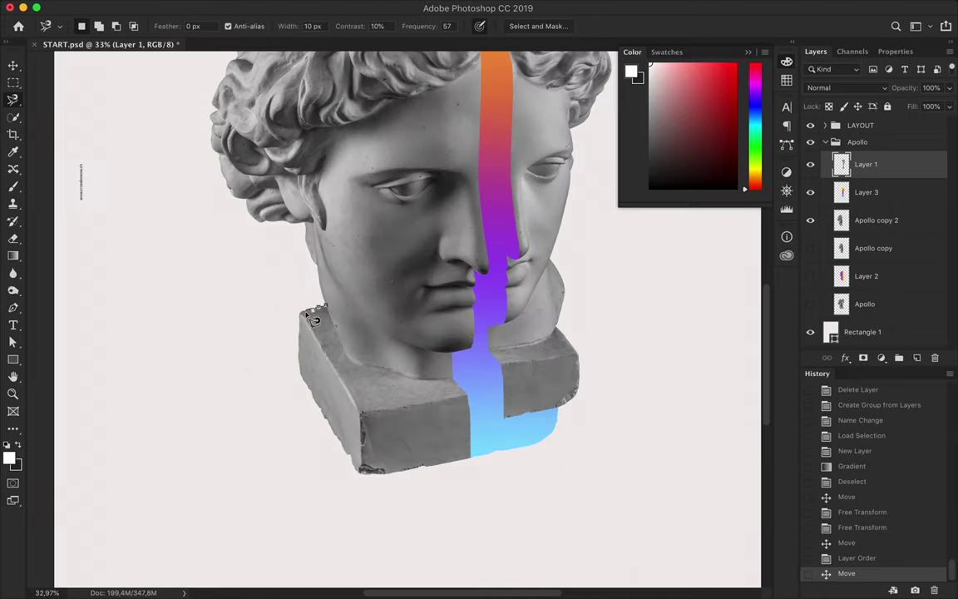
scroll(260, 334, up, 2)
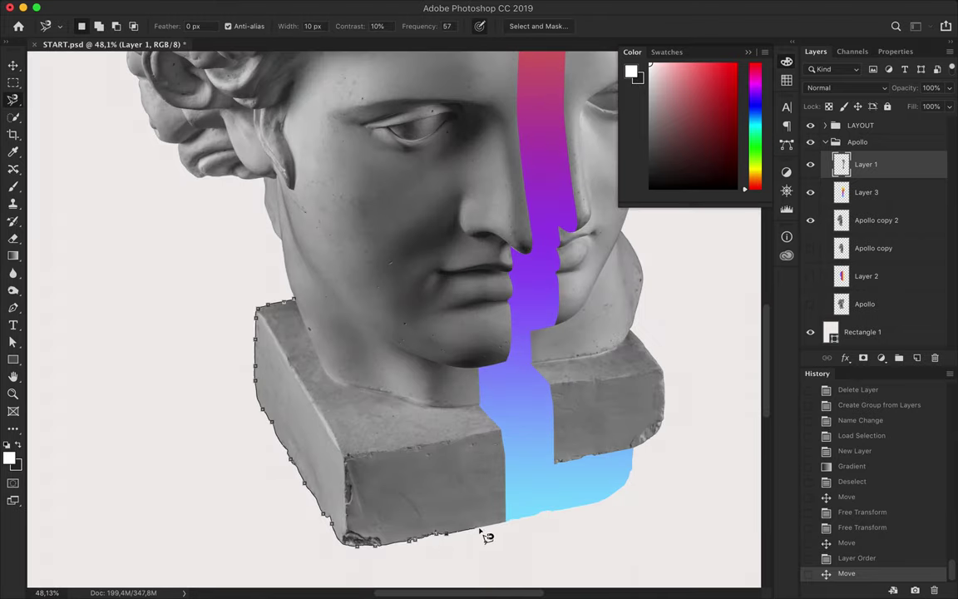
click(304, 306)
scroll(304, 307, down, 2)
Step: Fill the plinth selection with a yellow-to-blue gradient on a new layer
key(ctrl+alt+shift+n)
key(g)
drag(324, 316, 342, 456)
key(ctrl+d)
Step: Enlarge and skew the gradient block with Free Transform
key(m)
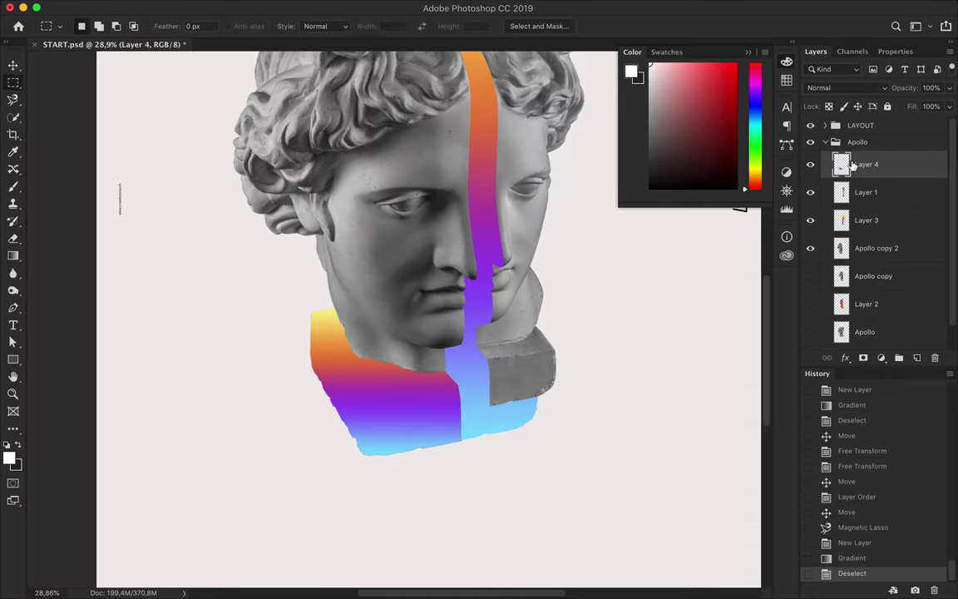
drag(839, 167, 838, 290)
key(ctrl+t)
mouse_move(488, 402)
mouse_down()
mouse_move(368, 485)
mouse_move(399, 457)
mouse_move(409, 492)
mouse_up()
key(Return)
Step: Restack the gradient block below Apollo copy 2, offset behind the bust's base
key(ctrl+bracketright)
key(ctrl+bracketright)
key(ctrl+d)
key(v)
key(ctrl+bracketleft)
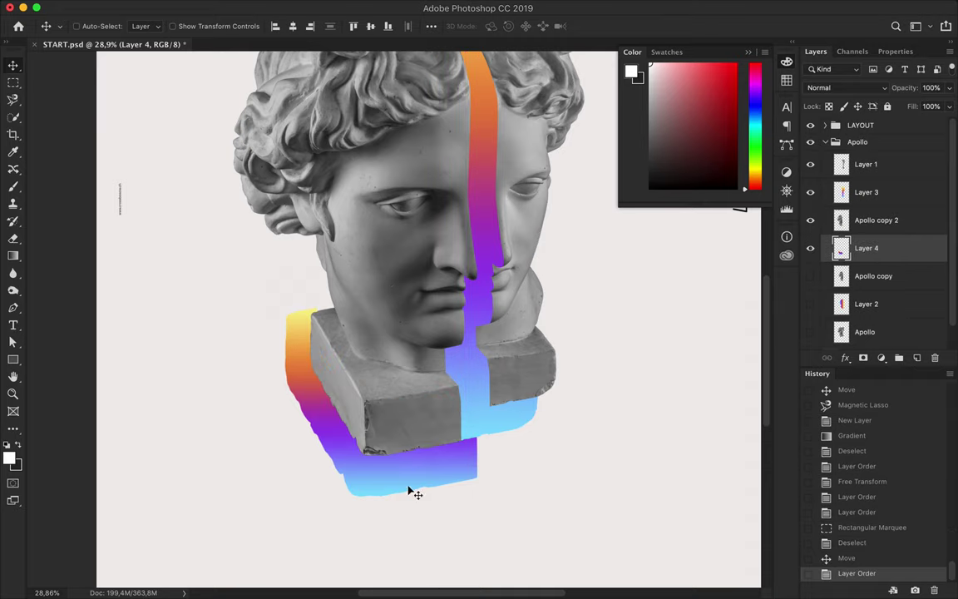
scroll(422, 473, up, 3)
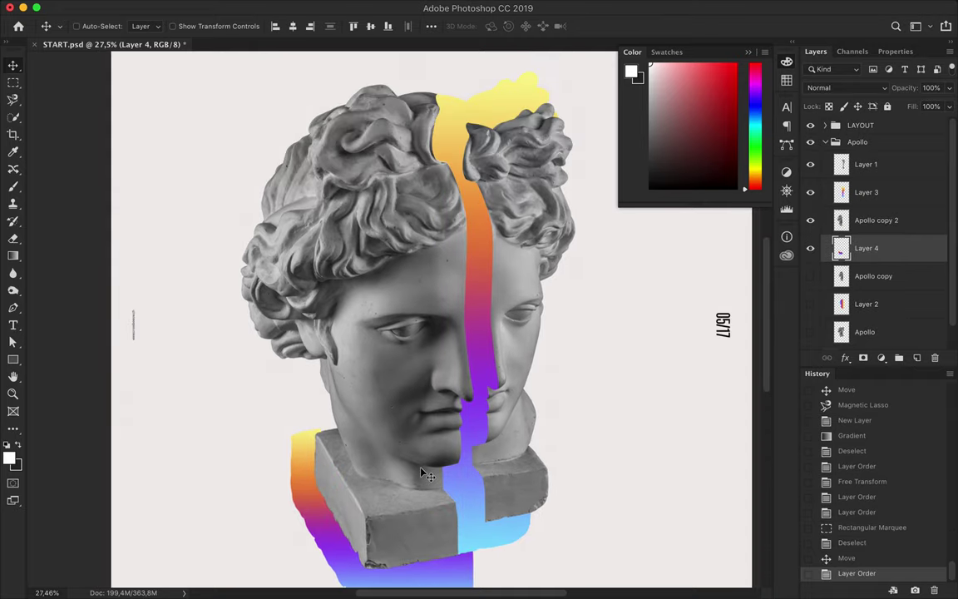
scroll(422, 471, down, 2)
Step: Select a circle around the left eye and copy it onto a new layer
key(u)
key(alt+bracketright)
drag(317, 280, 413, 343)
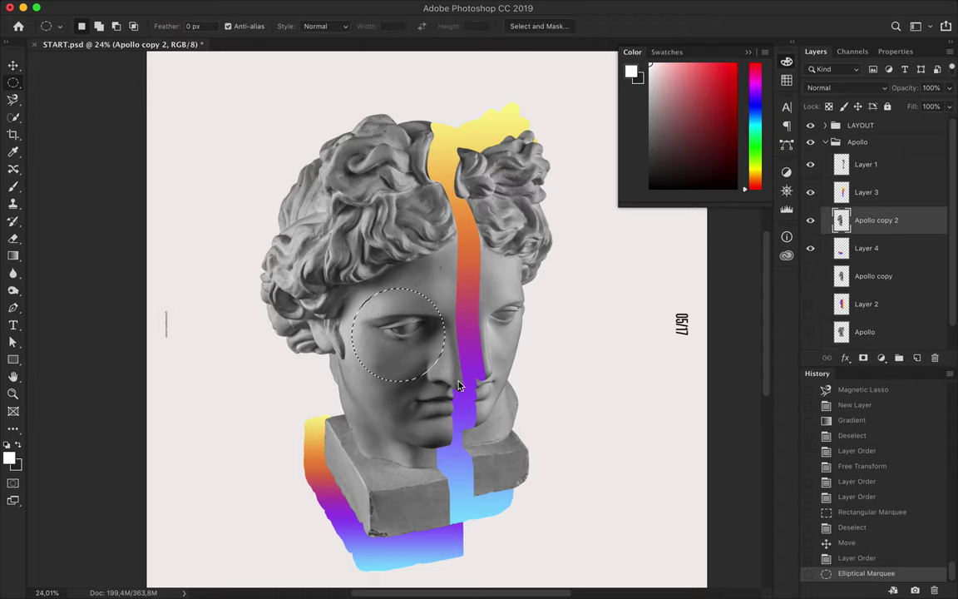
drag(341, 291, 454, 388)
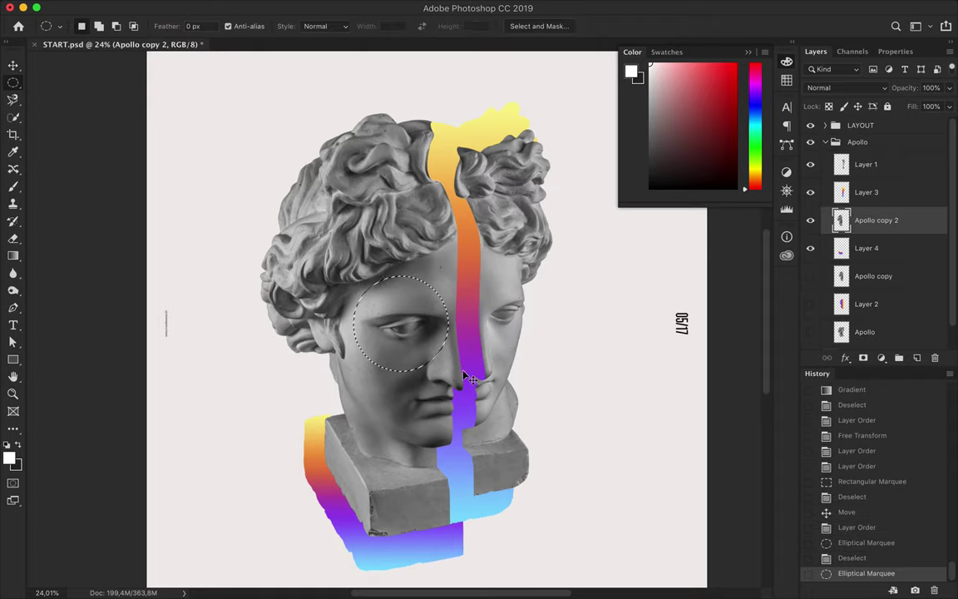
key(ctrl+c)
key(ctrl+v)
drag(400, 323, 406, 321)
Step: Enlarge the eye circle to about 117% and place it on the forehead above the gradient strip
key(ctrl+t)
drag(466, 379, 409, 300)
key(Return)
drag(865, 219, 873, 190)
mouse_move(454, 325)
mouse_down()
mouse_move(481, 261)
mouse_move(377, 291)
mouse_up()
Step: Fill the eye circle's outline area with black
click(9, 457)
click(797, 154)
click(385, 267)
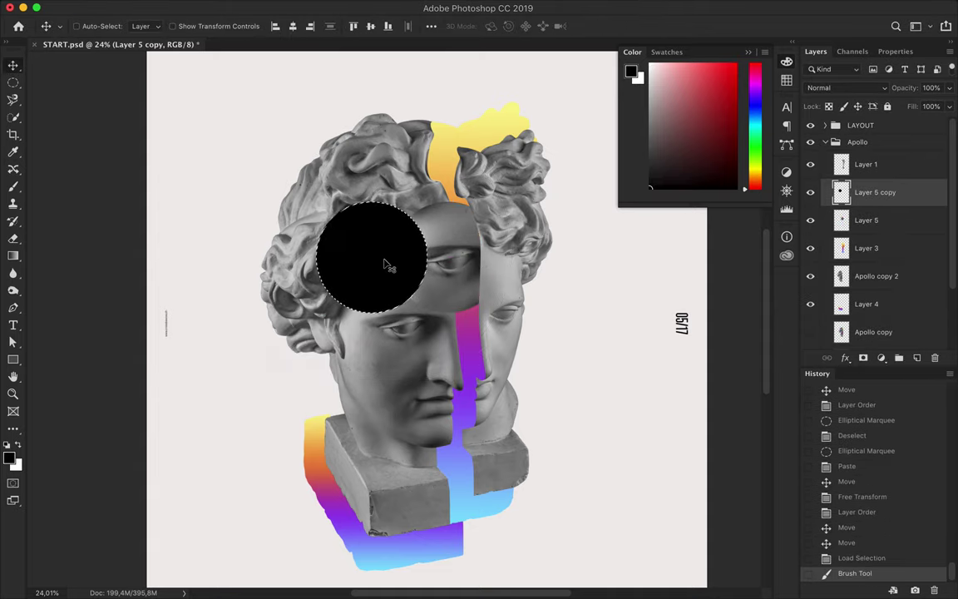
key(ctrl+d)
key(m)
click(327, 8)
Step: Gaussian-blur the black circle at radius about 109, shift it 80 px right, below the gradient strip
click(542, 217)
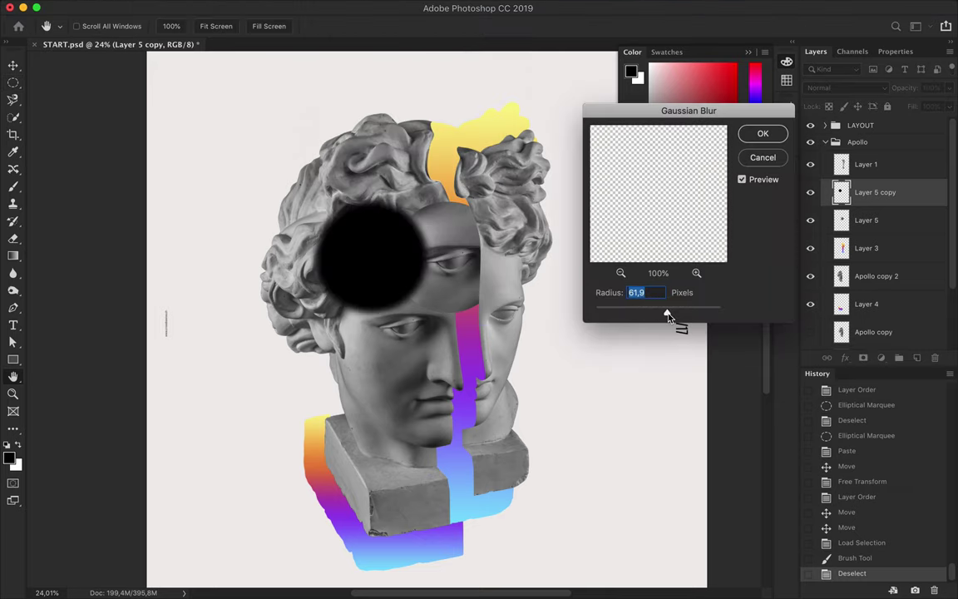
drag(676, 315, 678, 313)
key(Return)
key(v)
drag(381, 261, 450, 257)
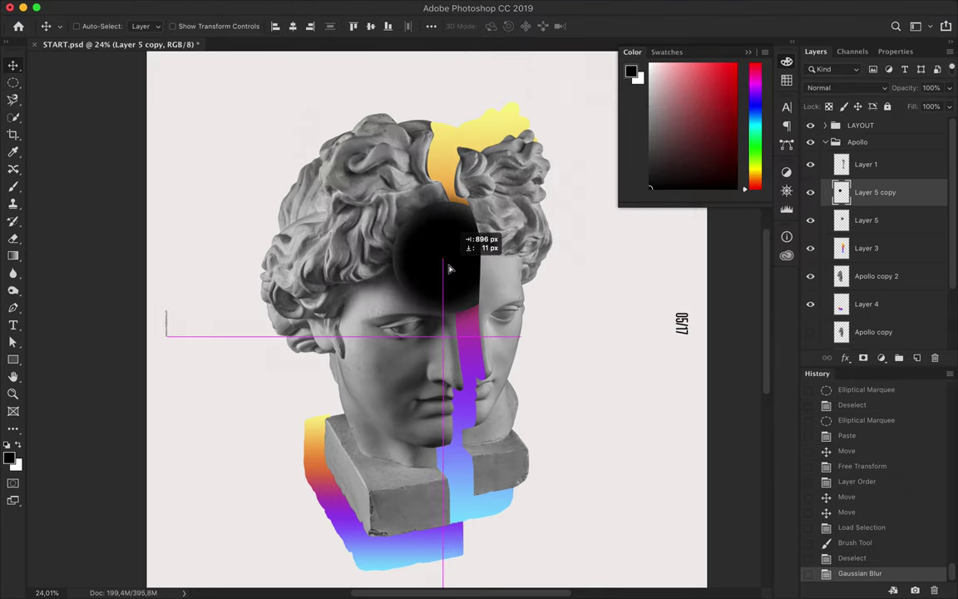
drag(874, 251, 861, 265)
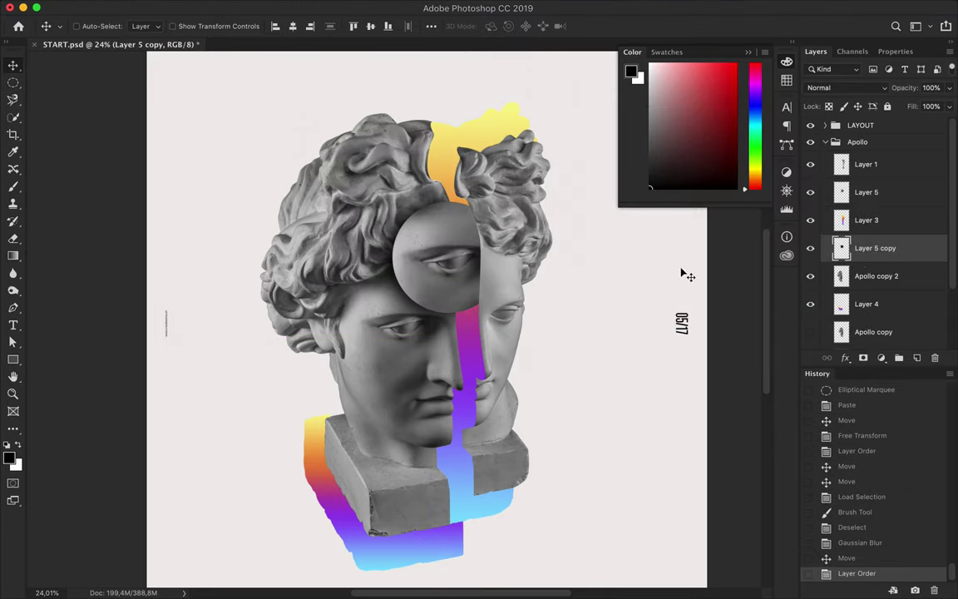
Step: Set Layer 5 copy to Soft Light and blur the black shape
click(842, 87)
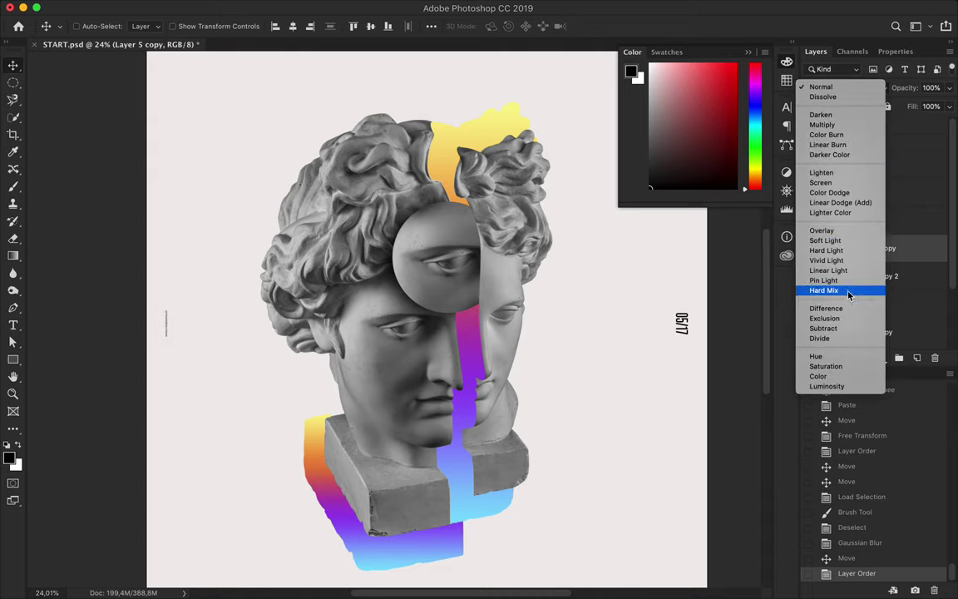
click(832, 240)
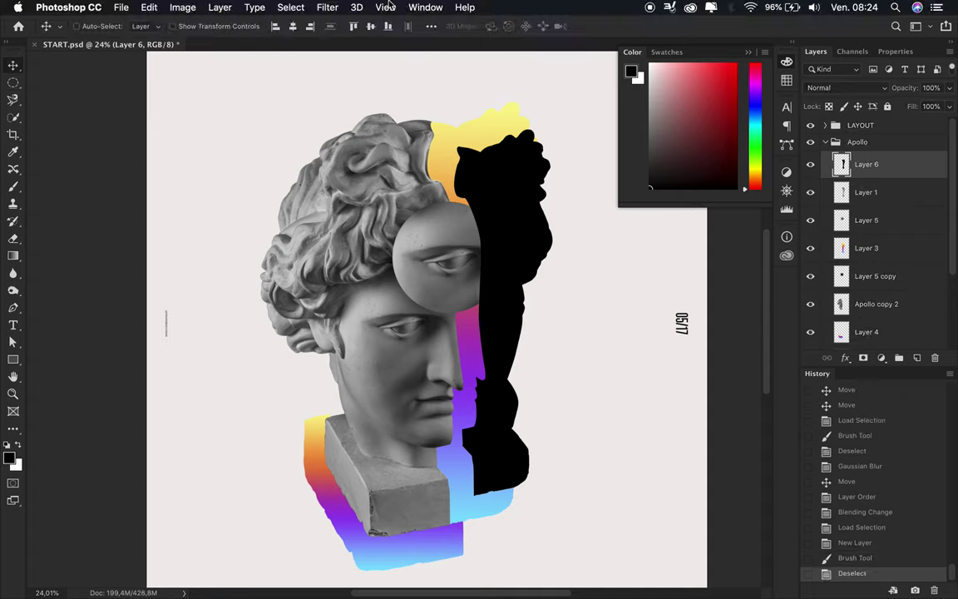
click(327, 7)
click(364, 20)
Step: Move Layer 6 beneath Layer 1, clip it to Layer 5, and set it to Soft Light
drag(865, 164, 882, 206)
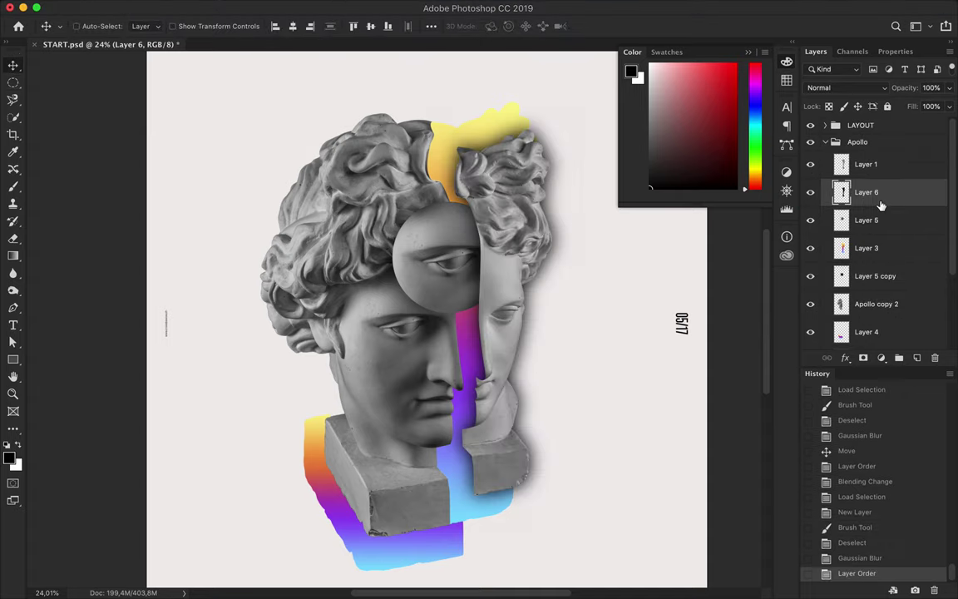
alt+click(877, 205)
click(846, 88)
click(836, 239)
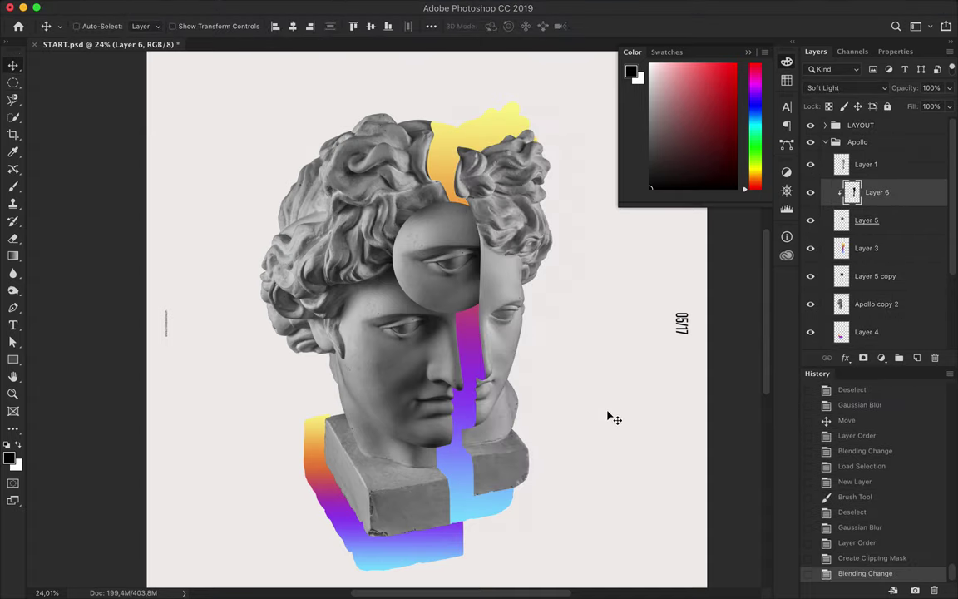
Step: Scroll through the document and make the main Apollo bust layer active
scroll(613, 417, up, 5)
scroll(524, 385, up, 2)
scroll(499, 416, down, 3)
scroll(499, 450, down, 2)
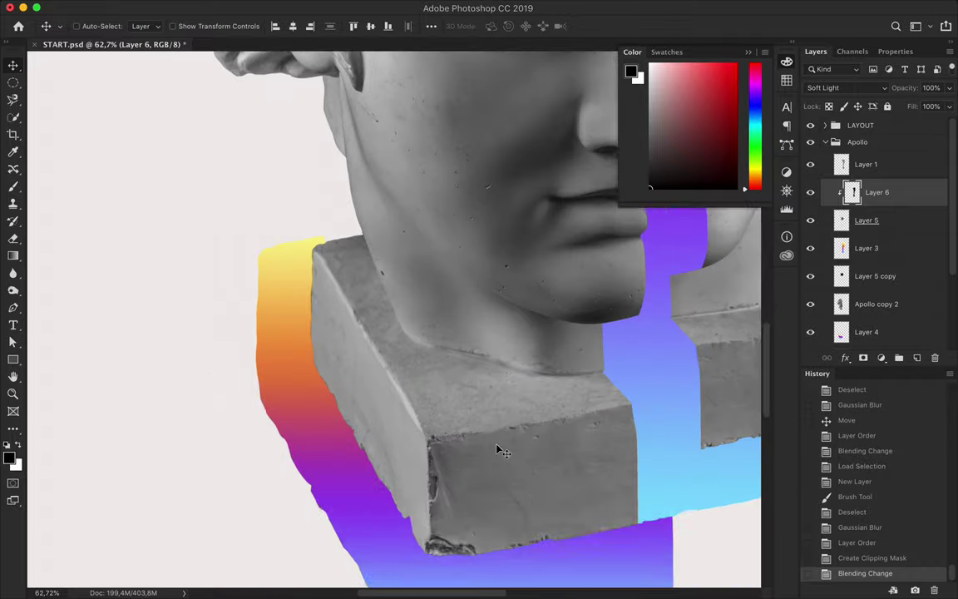
scroll(499, 450, down, 3)
scroll(500, 450, down, 1)
scroll(499, 450, down, 2)
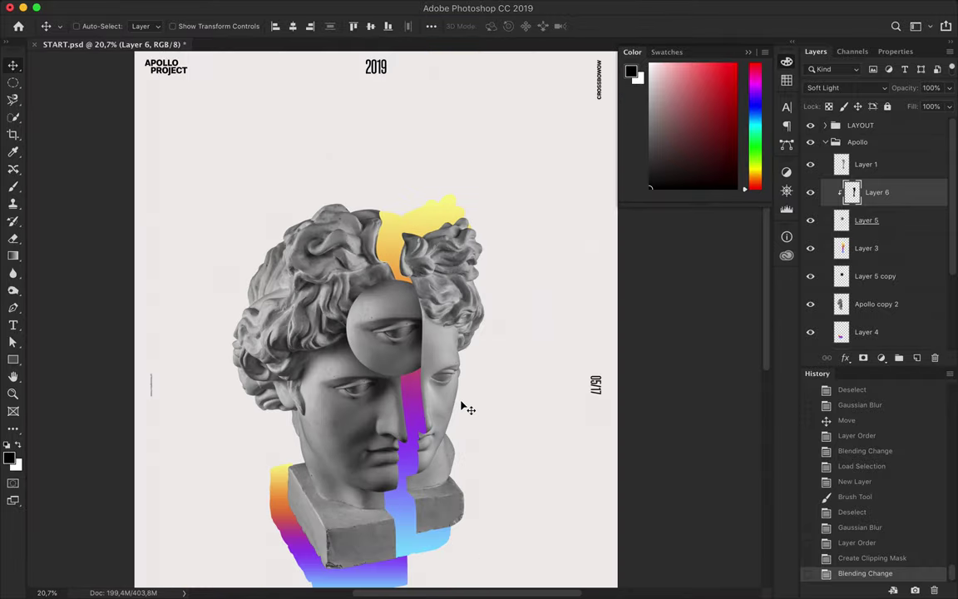
scroll(464, 406, up, 2)
scroll(310, 327, down, 1)
scroll(405, 356, down, 1)
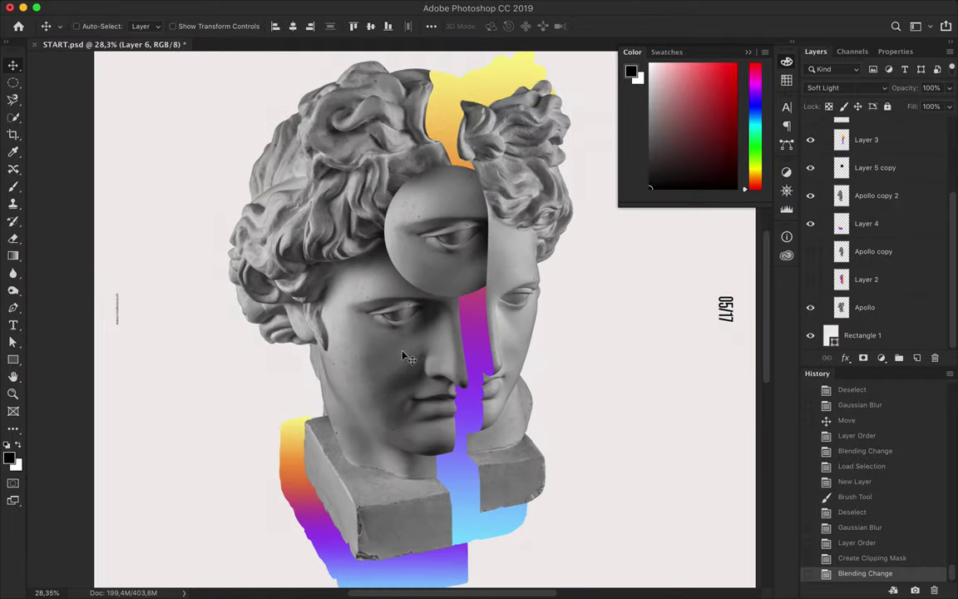
drag(563, 346, 610, 345)
scroll(637, 438, up, 5)
scroll(370, 395, up, 1)
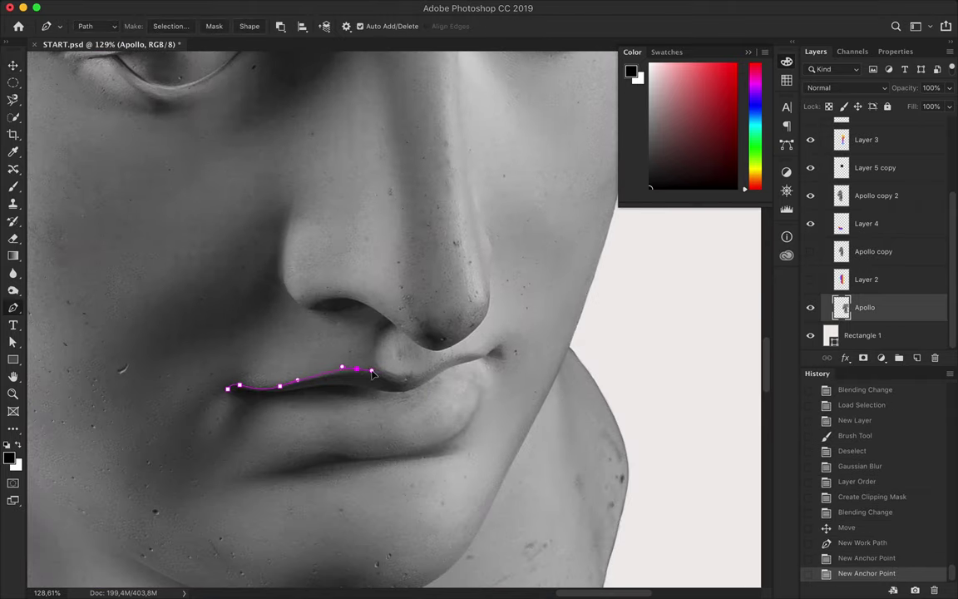
Step: Finish the lip outline path and copy the lips onto a new layer
key(ctrl+z)
click(486, 359)
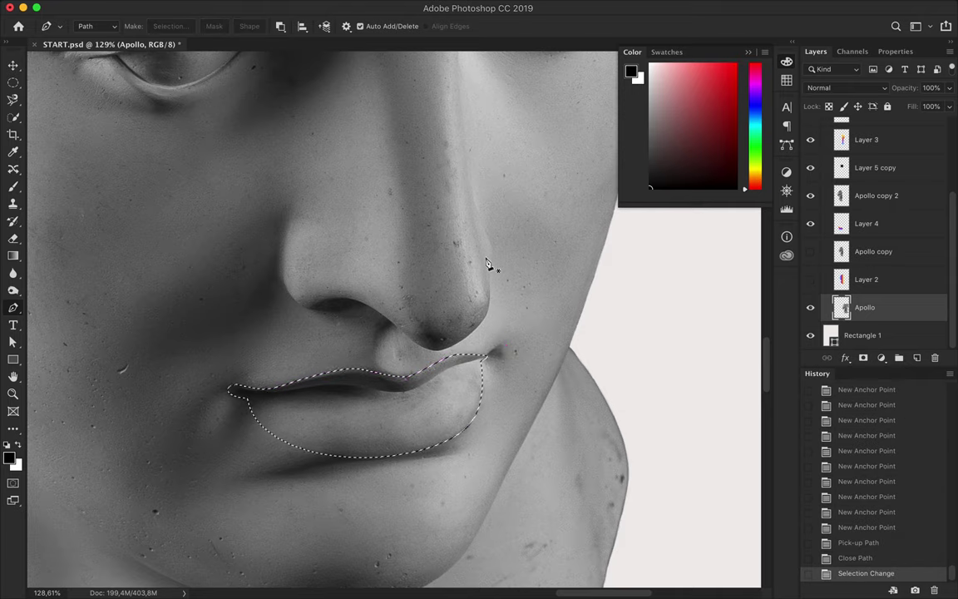
key(ctrl+c)
key(ctrl+v)
key(v)
Step: Retry the lip cut-out with an inverted selection, then undo the paste and move
key(ctrl+z)
key(ctrl+z)
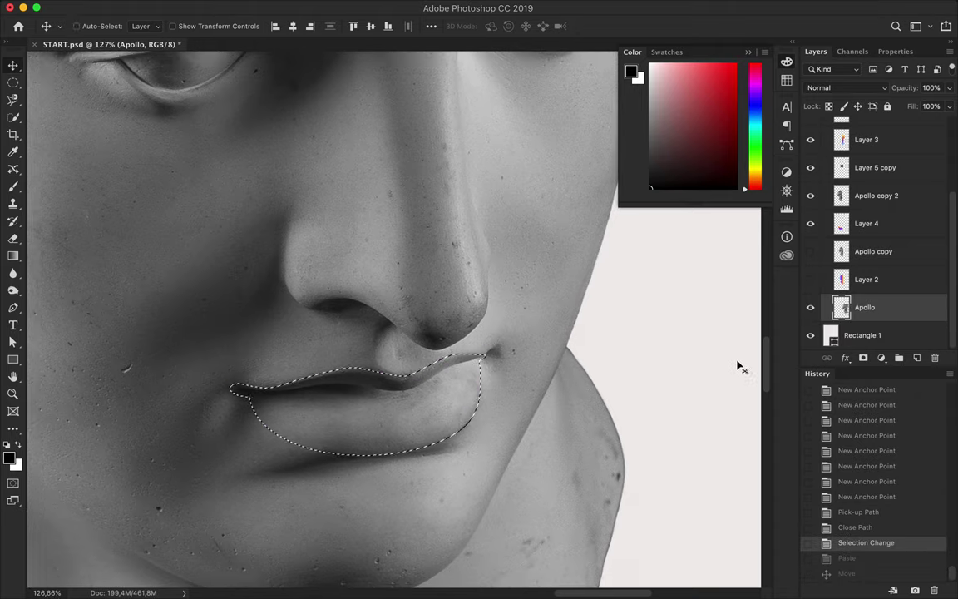
key(ctrl+shift+i)
key(ctrl+c)
key(ctrl+v)
scroll(654, 372, down, 5)
drag(663, 360, 405, 446)
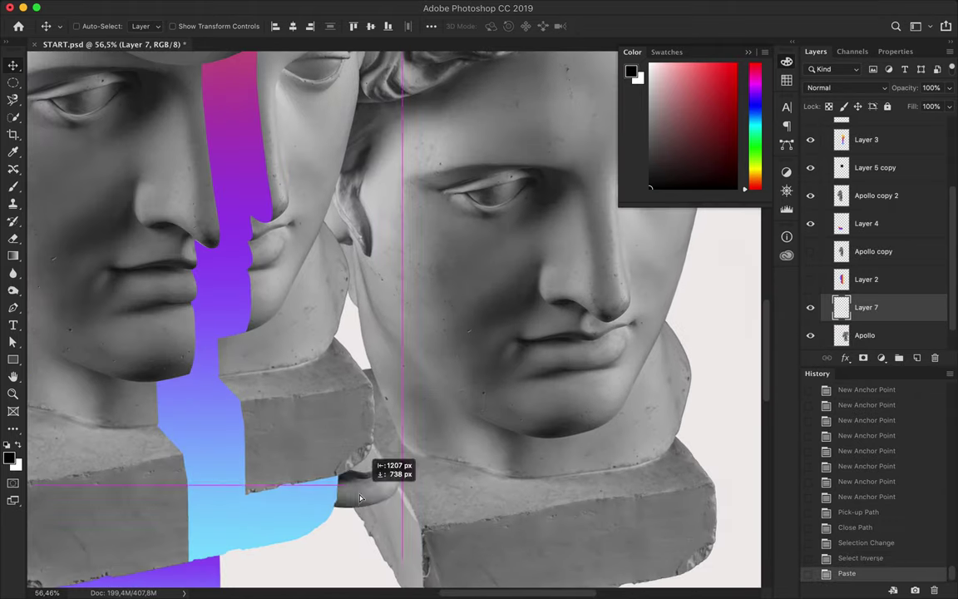
scroll(405, 447, down, 3)
key(ctrl+z)
key(ctrl+z)
Step: Expand and feather the lip selection
click(327, 7)
mouse_move(301, 199)
mouse_move(290, 8)
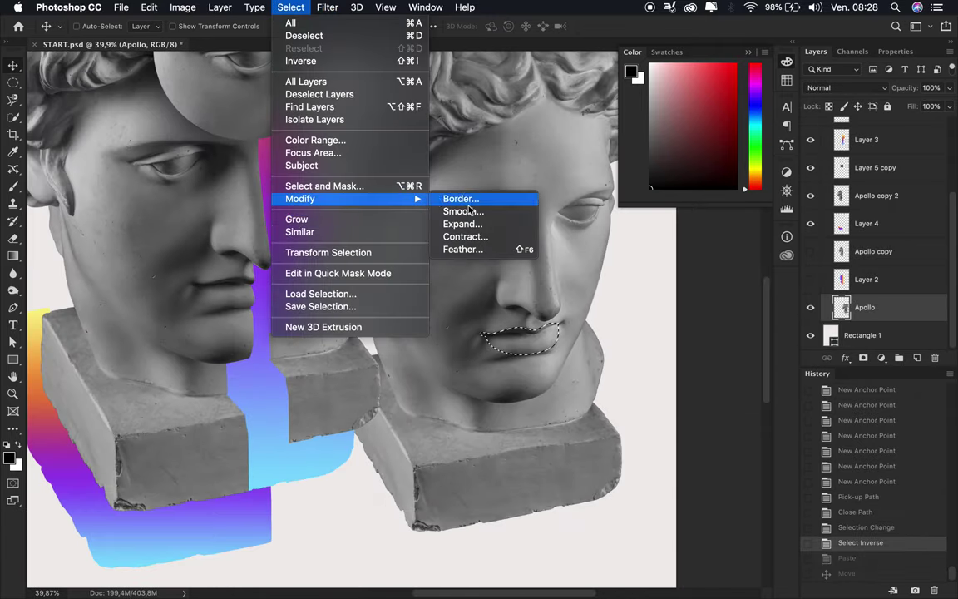
click(462, 223)
key(Return)
click(327, 8)
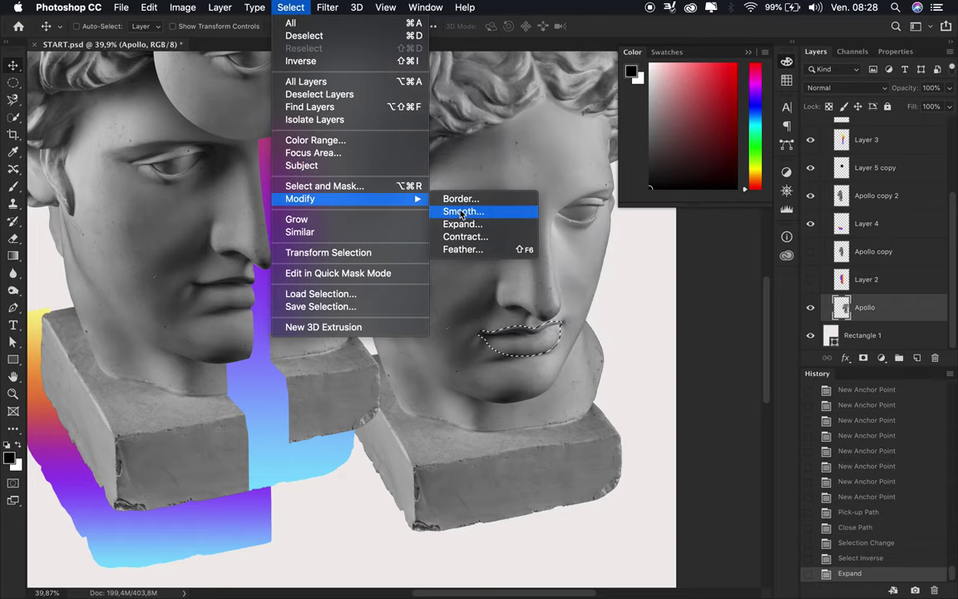
click(464, 252)
key(Return)
Step: Copy the feathered lips to a new layer and move them below the bust
key(ctrl+c)
key(ctrl+v)
drag(507, 336, 341, 454)
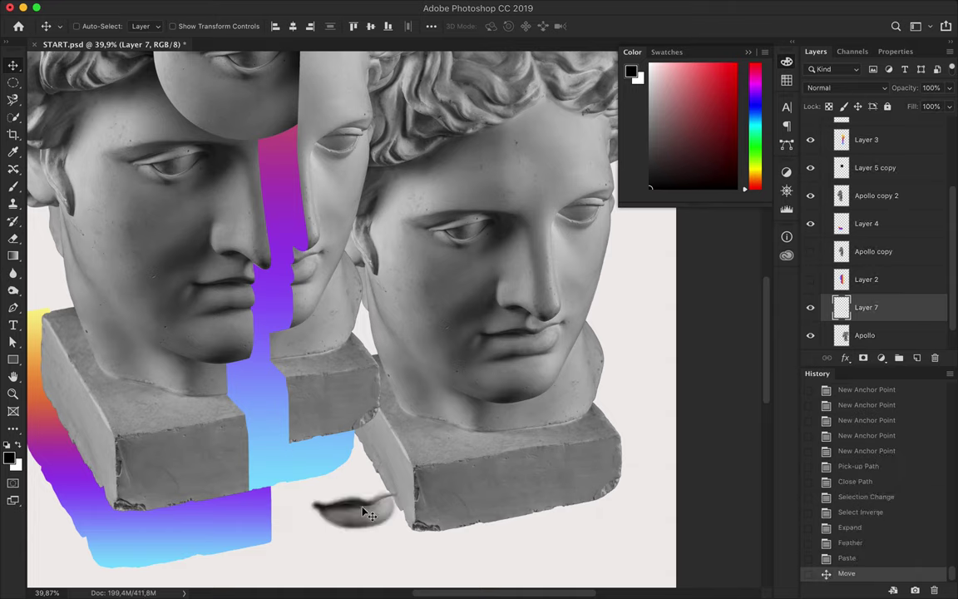
scroll(372, 480, down, 2)
key(ctrl+t)
key(Return)
mouse_move(380, 484)
mouse_down()
mouse_move(400, 483)
mouse_move(399, 505)
mouse_up()
Step: Rename the layer Lips, raise it to the top of the Apollo group, and place it on the mouth
text(s)
key(Return)
click(810, 335)
key(ctrl+shift+bracketright)
mouse_move(391, 505)
mouse_down()
mouse_move(405, 300)
mouse_move(410, 389)
mouse_up()
scroll(405, 299, down, 2)
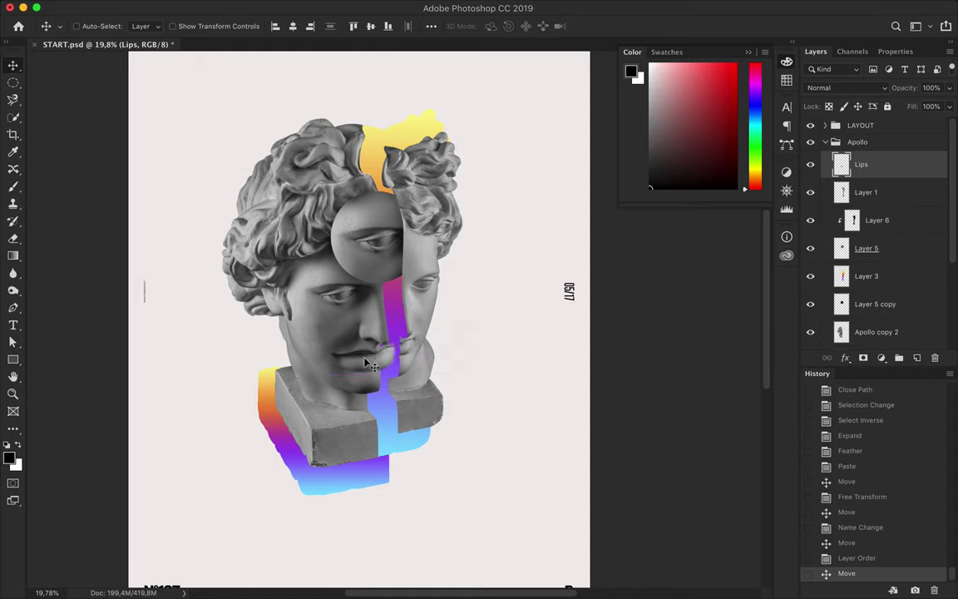
scroll(514, 377, up, 3)
Step: Shrink the lips to fit the mouth and shift them across the slice into position
key(ctrl+t)
drag(362, 428, 362, 407)
key(Return)
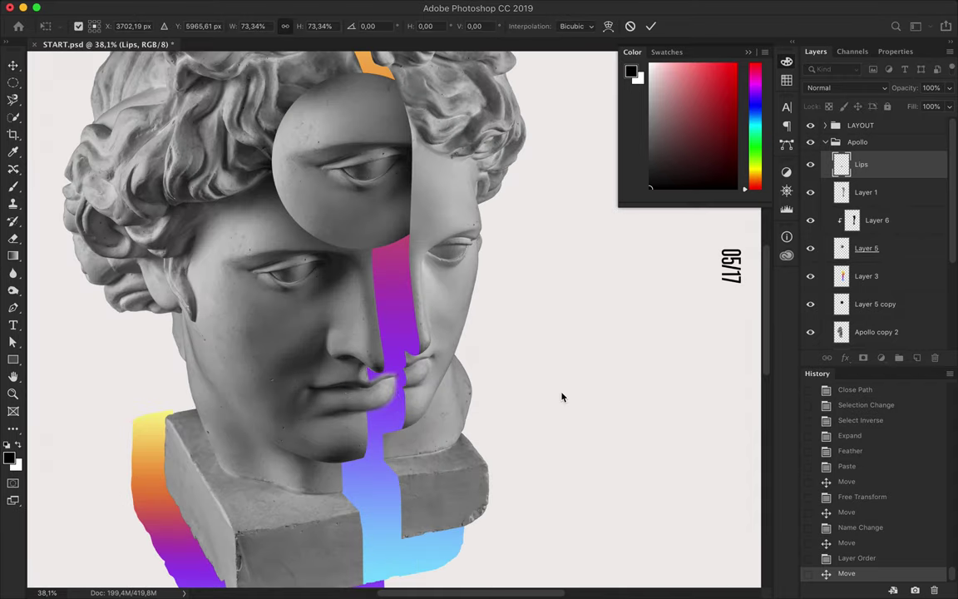
scroll(377, 405, up, 3)
scroll(377, 404, up, 2)
drag(333, 374, 336, 368)
key(ctrl+t)
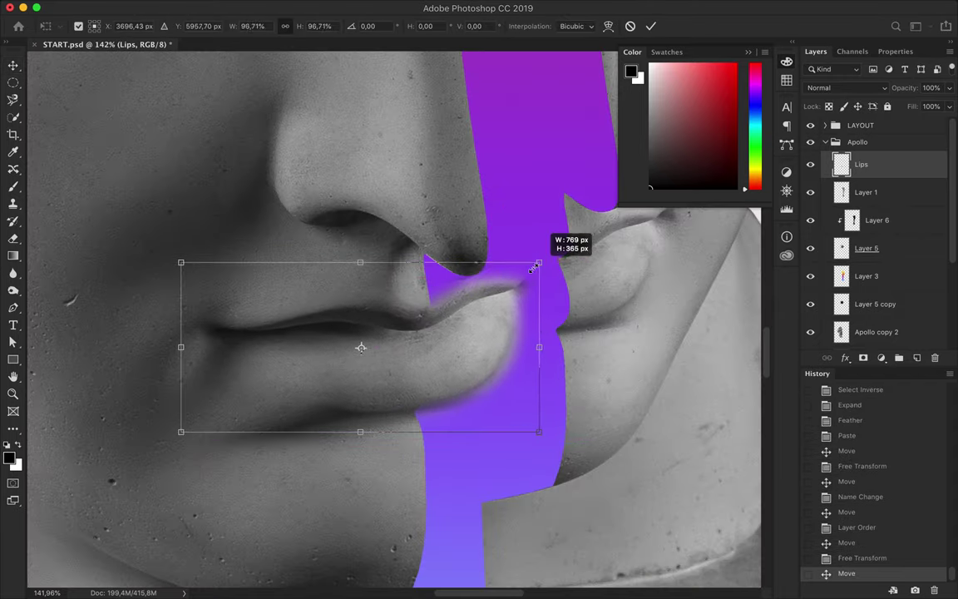
drag(492, 336, 499, 331)
key(Return)
Step: Soften the lips' hard edge with a soft-brush Eraser
key(e)
click(96, 25)
click(463, 250)
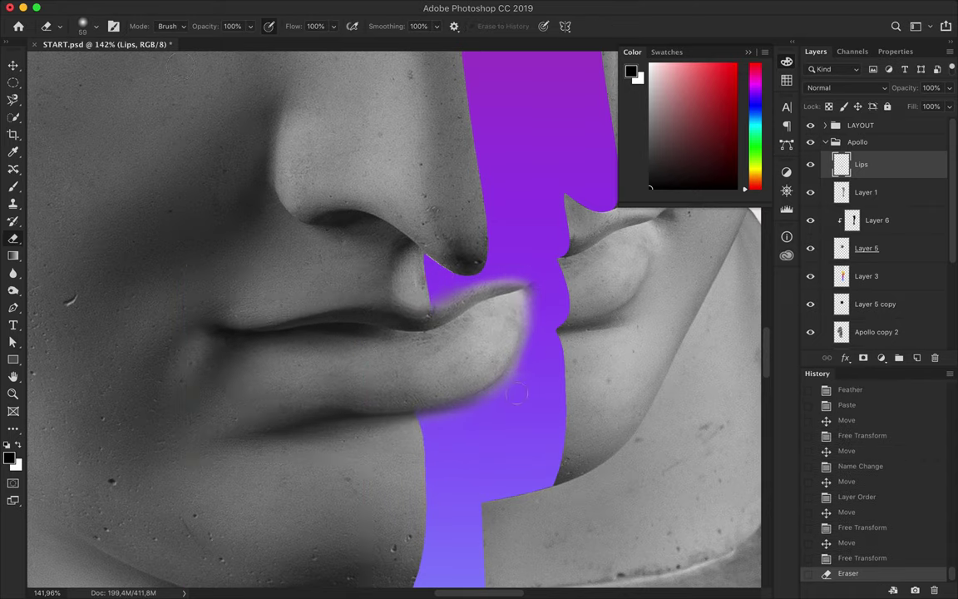
click(516, 393)
scroll(516, 393, down, 3)
scroll(458, 376, down, 10)
Step: Reposition the Lips layer and shift gradient strip Layer 4 slightly left
key(v)
scroll(457, 376, up, 5)
mouse_move(353, 441)
mouse_down()
mouse_move(535, 382)
mouse_move(560, 513)
mouse_up()
scroll(496, 471, down, 2)
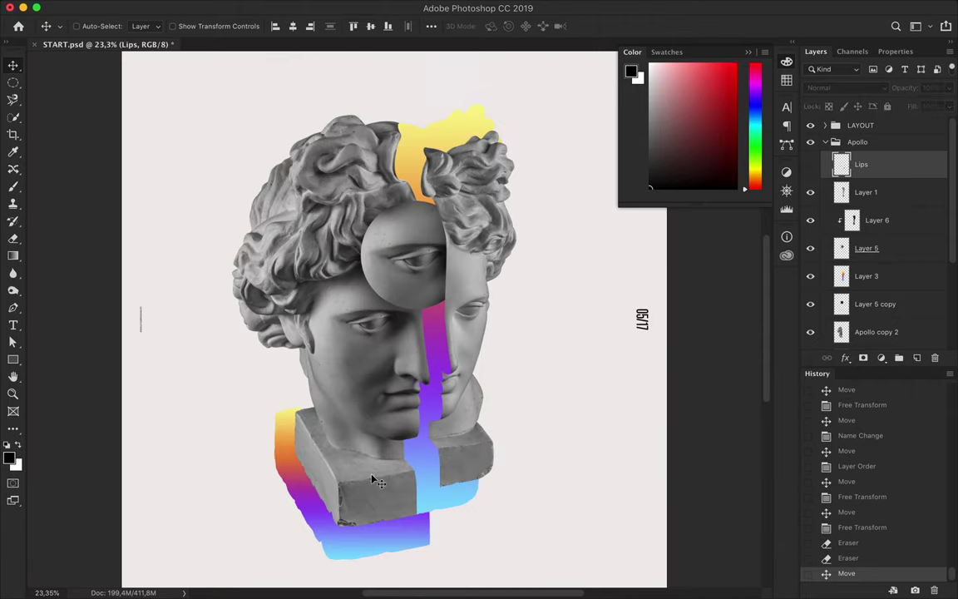
drag(374, 480, 365, 481)
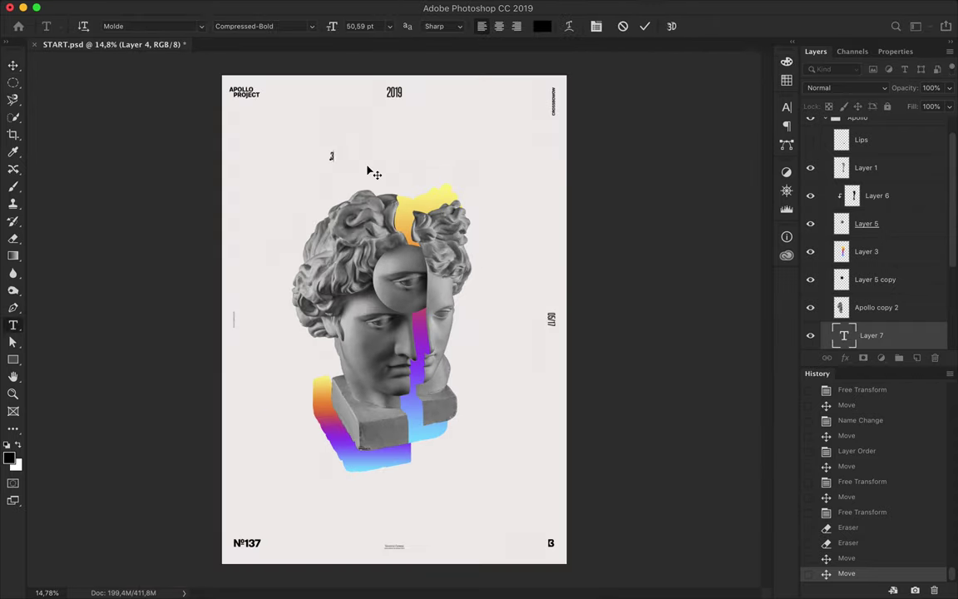
Step: Style the 3, enlarge it to poster size, and rotate it top left behind the bust
key(ctrl+Return)
click(263, 26)
click(300, 186)
key(ctrl+t)
mouse_move(252, 146)
mouse_down()
mouse_move(362, 177)
mouse_move(316, 145)
mouse_up()
mouse_move(324, 79)
mouse_down()
mouse_move(331, 64)
mouse_move(321, 132)
mouse_move(312, 134)
mouse_move(499, 208)
mouse_up()
Step: Duplicate the 3, move the copy to the right edge, and change it to 6
key(Return)
key(ctrl+j)
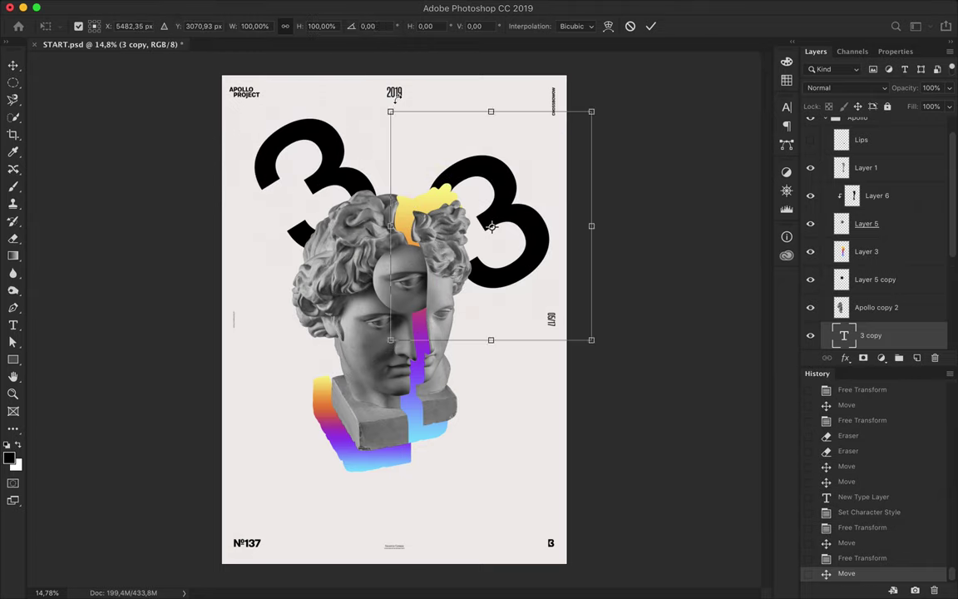
drag(637, 177, 615, 233)
key(Return)
text(6)
Step: Duplicate the 6, rotate it upside down under the bust, and retype it as 5
key(ctrl+j)
key(ctrl+t)
drag(466, 274, 416, 433)
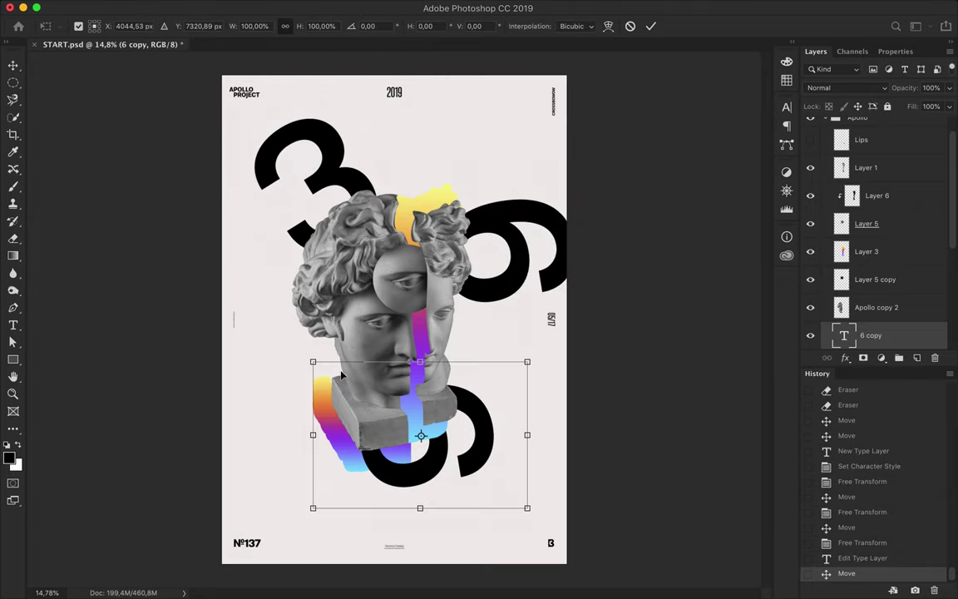
drag(520, 449, 428, 403)
key(Return)
text(5)
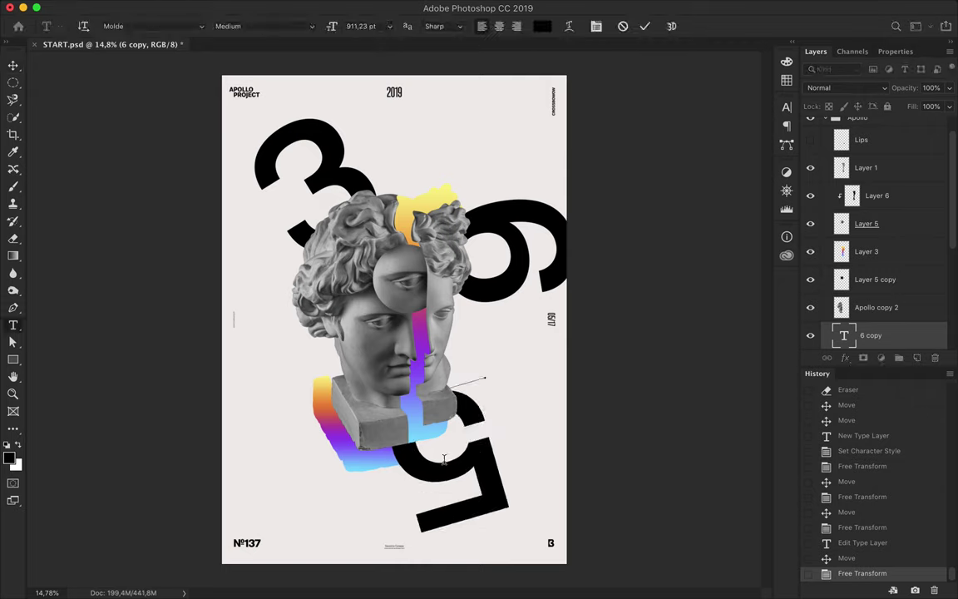
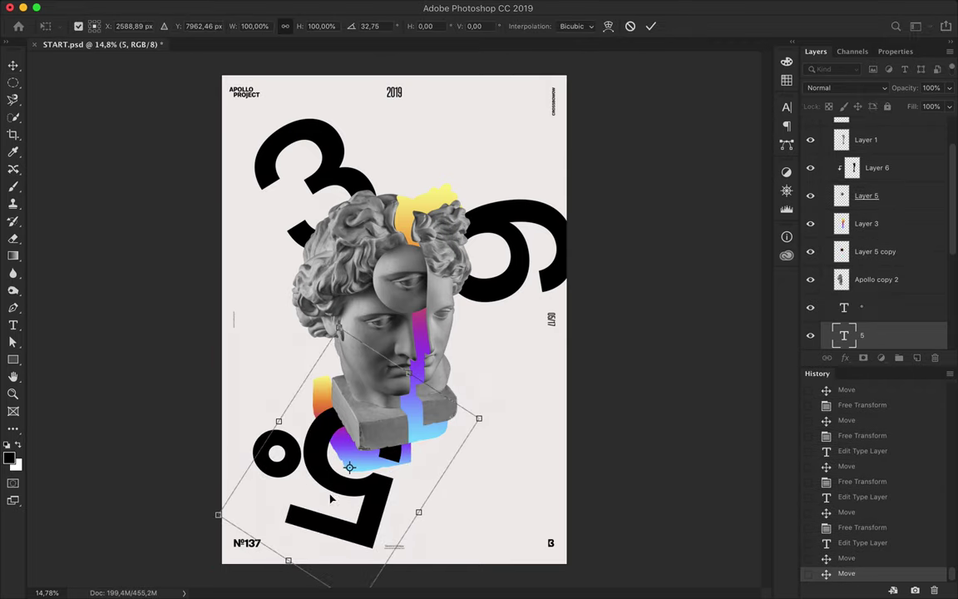
Step: Place the degree circle, then group the digit layers as '365' above Rectangle 1
key(Return)
drag(299, 467, 283, 408)
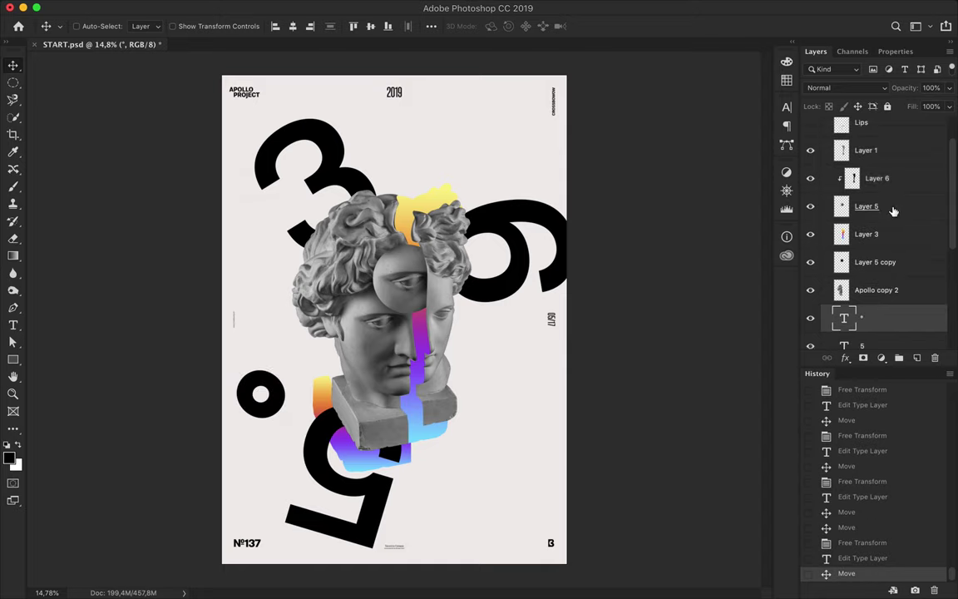
shift+click(882, 164)
key(ctrl+g)
double_click(866, 202)
text(365)
key(Return)
drag(865, 201, 865, 324)
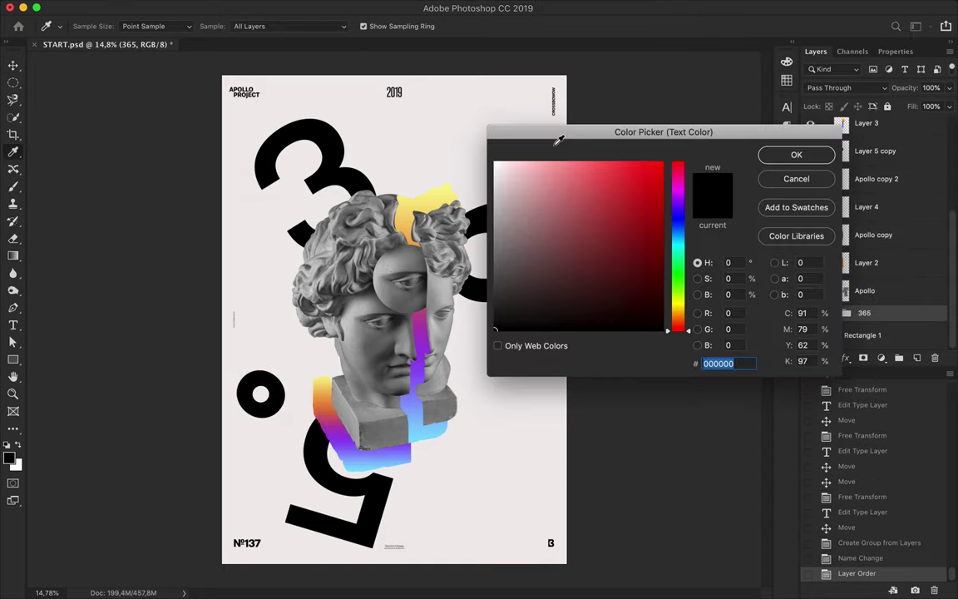
Step: Colour the 365 digits dark grey and nudge the small circle and the 6 into place
click(499, 233)
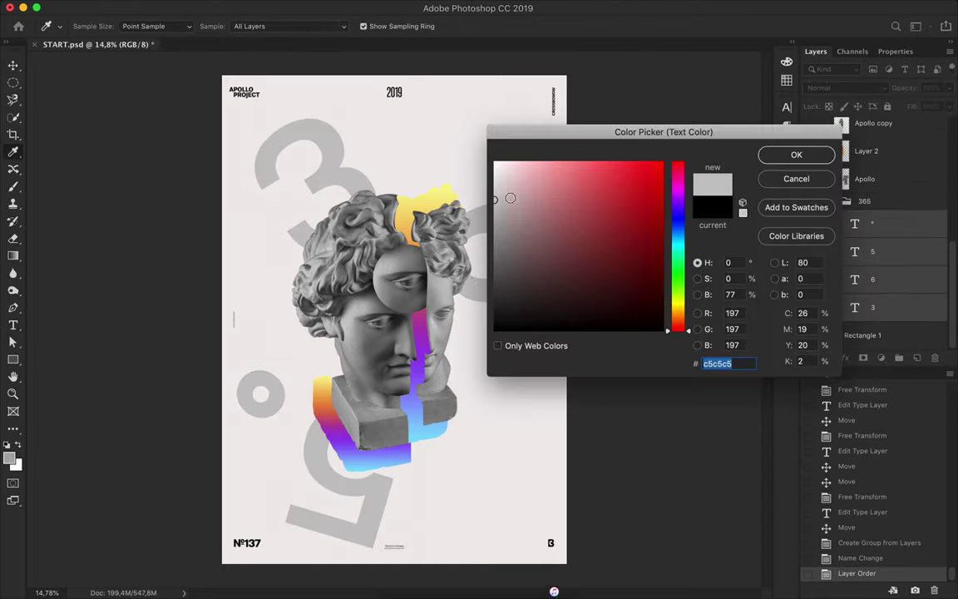
key(Return)
click(532, 26)
click(363, 266)
drag(363, 266, 353, 337)
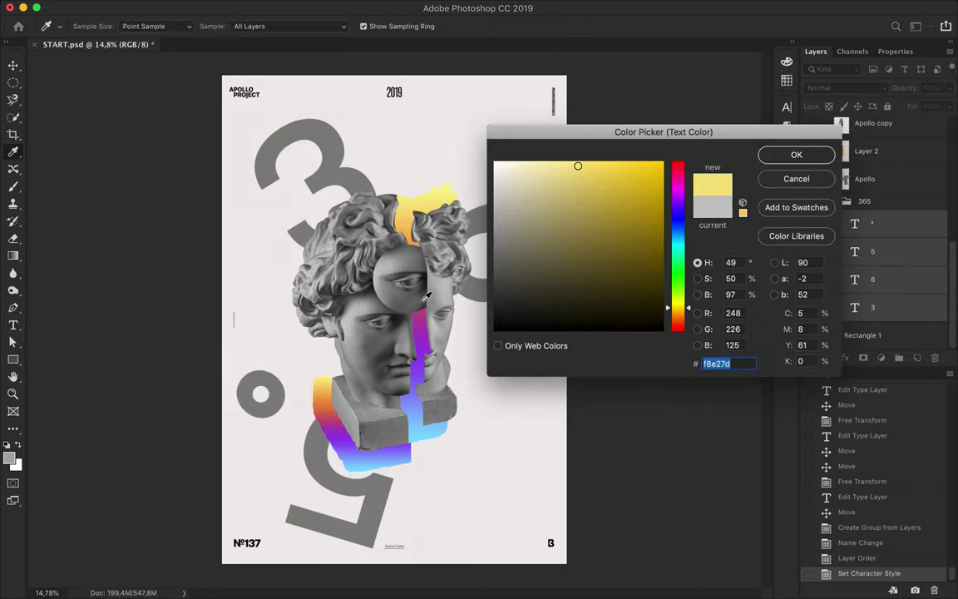
click(354, 336)
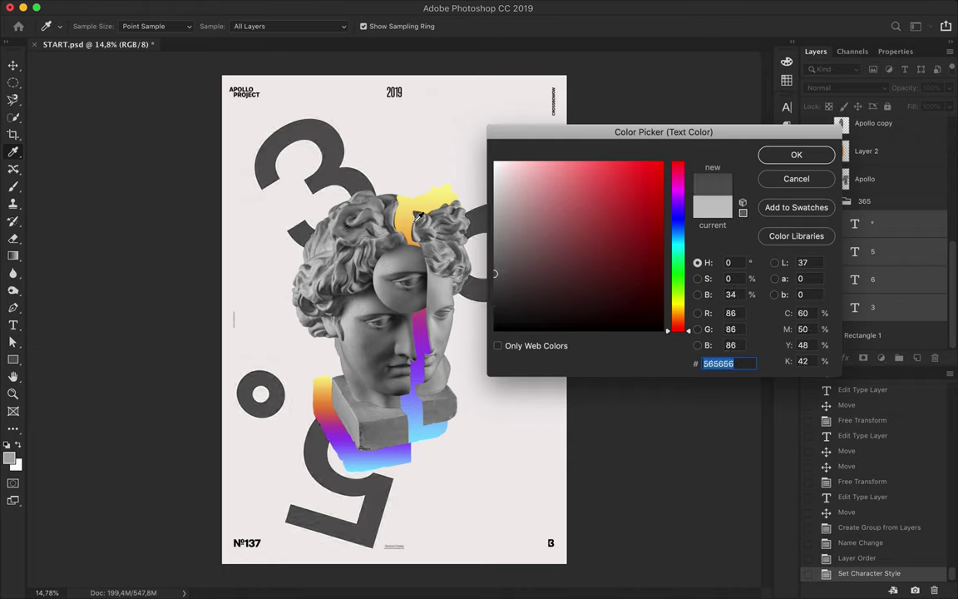
key(Return)
drag(227, 376, 205, 466)
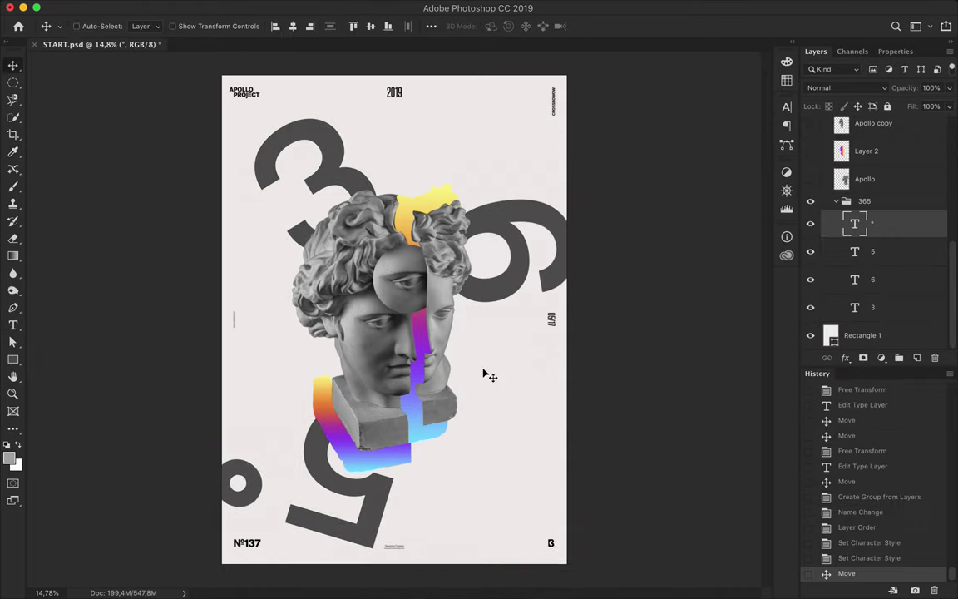
scroll(488, 377, down, 1)
drag(455, 231, 453, 249)
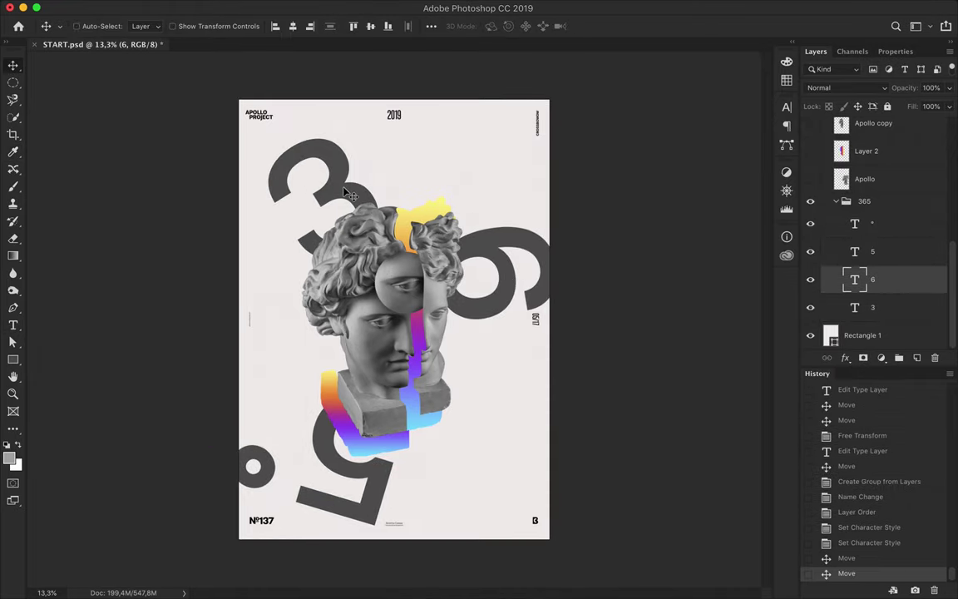
Step: Duplicate the 5, 6 and 3 digits, enlarge the copies to 152%, and reposition them
key(ctrl+j)
key(ctrl+t)
drag(566, 324, 745, 324)
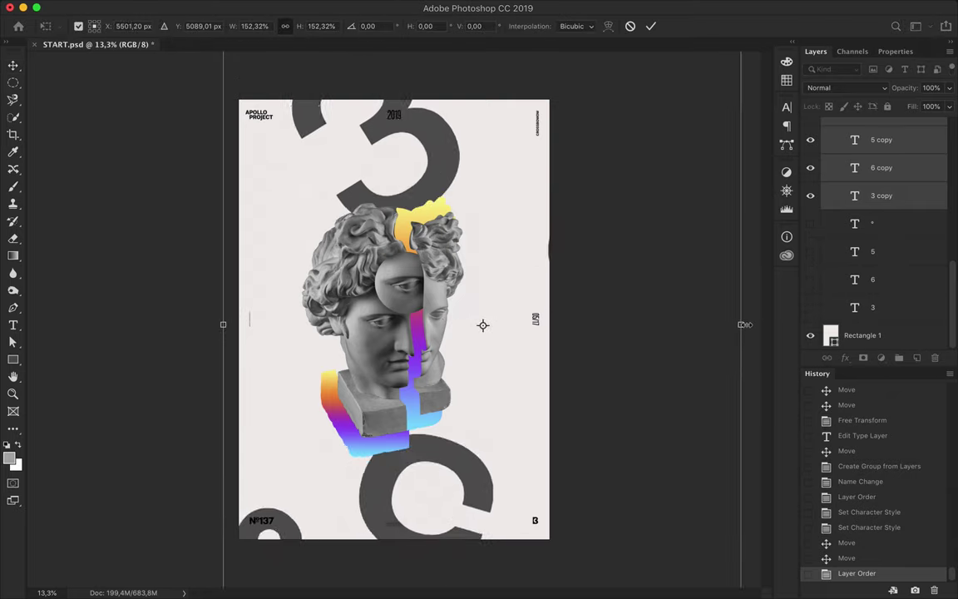
key(Return)
drag(358, 250, 348, 473)
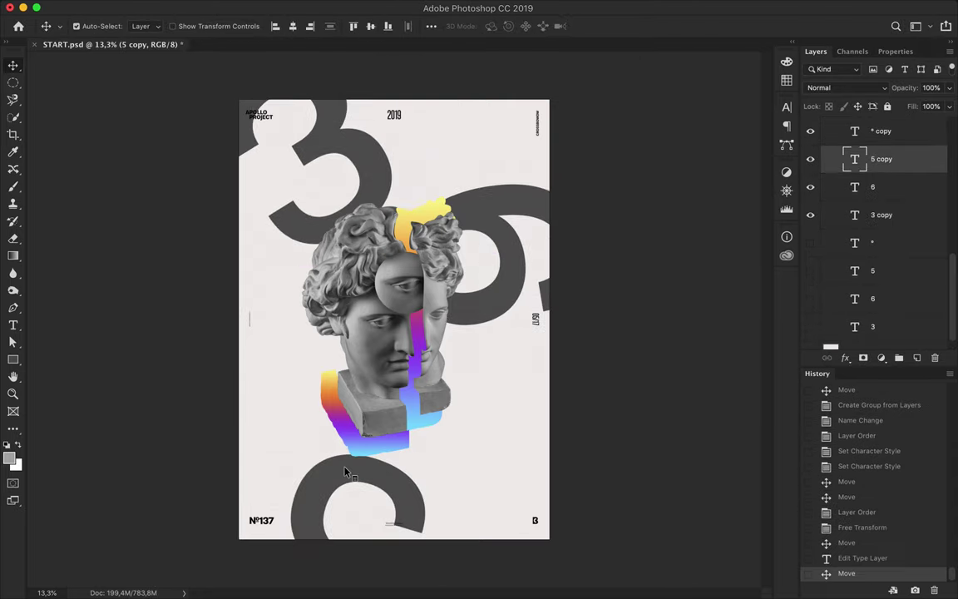
click(882, 131)
drag(128, 147, 234, 382)
Step: Start a new text line on the poster's left side for the title
scroll(249, 322, up, 2)
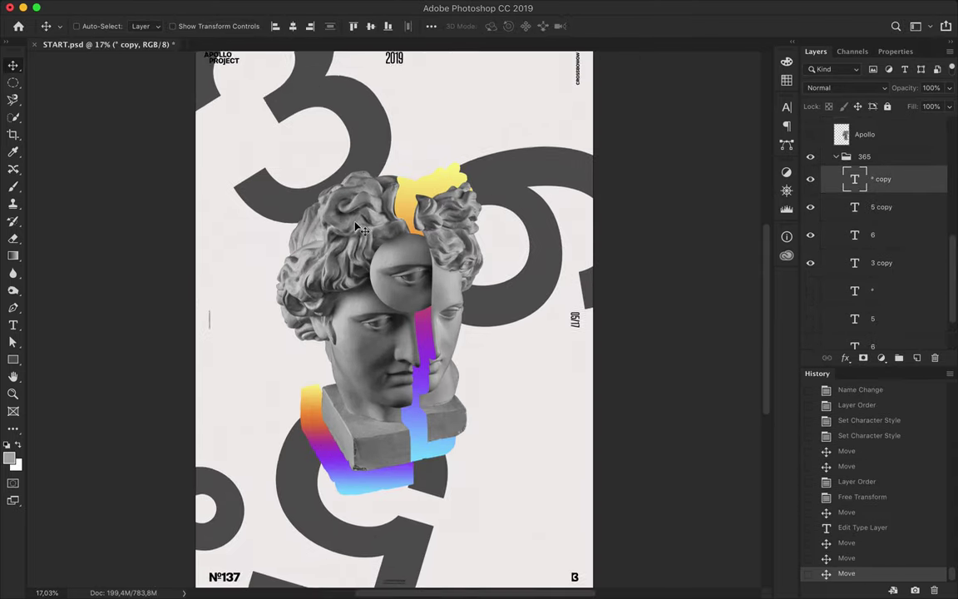
scroll(249, 322, up, 1)
key(t)
key(ctrl+shift+alt+n)
click(271, 313)
Step: Type APOLLO, move it into the Apollo group, and place it at the left edge
text(APOLLO)
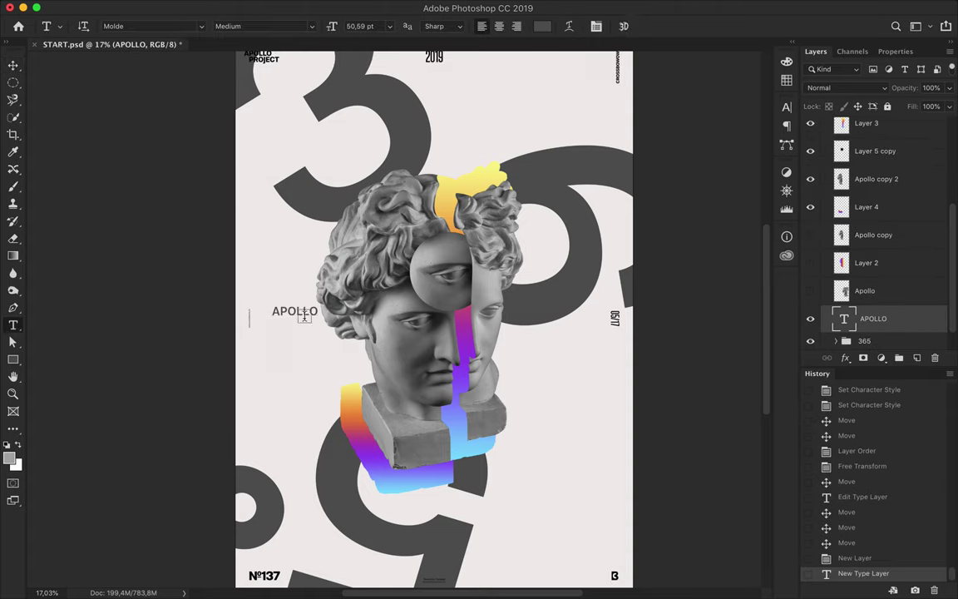
key(Escape)
key(v)
drag(285, 314, 456, 150)
drag(874, 318, 865, 134)
mouse_move(456, 150)
mouse_down()
mouse_move(341, 251)
mouse_move(295, 254)
mouse_up()
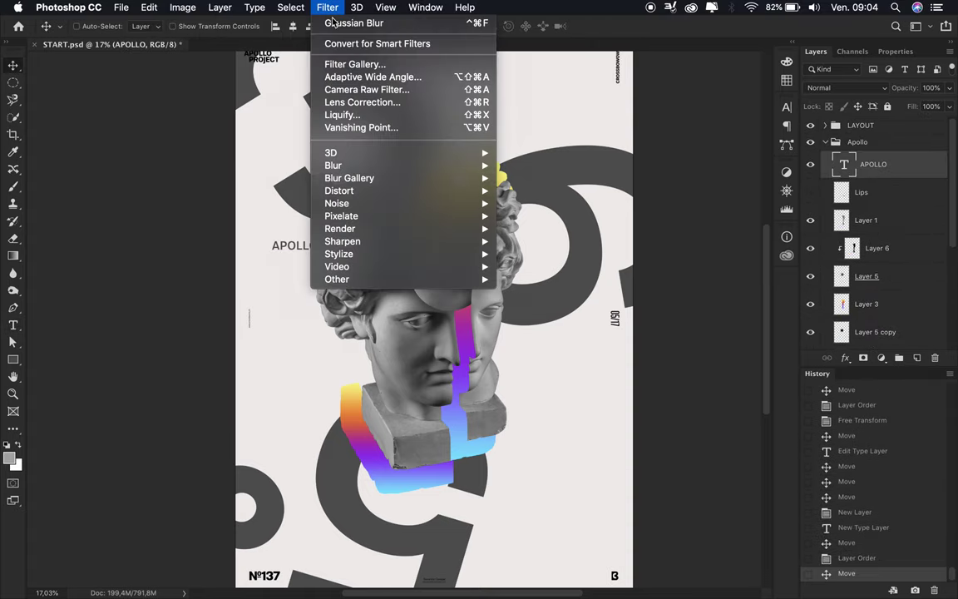
Step: Set the APOLLO title's tracking to 520 and hide the layout guides
click(786, 106)
scroll(339, 253, down, 2)
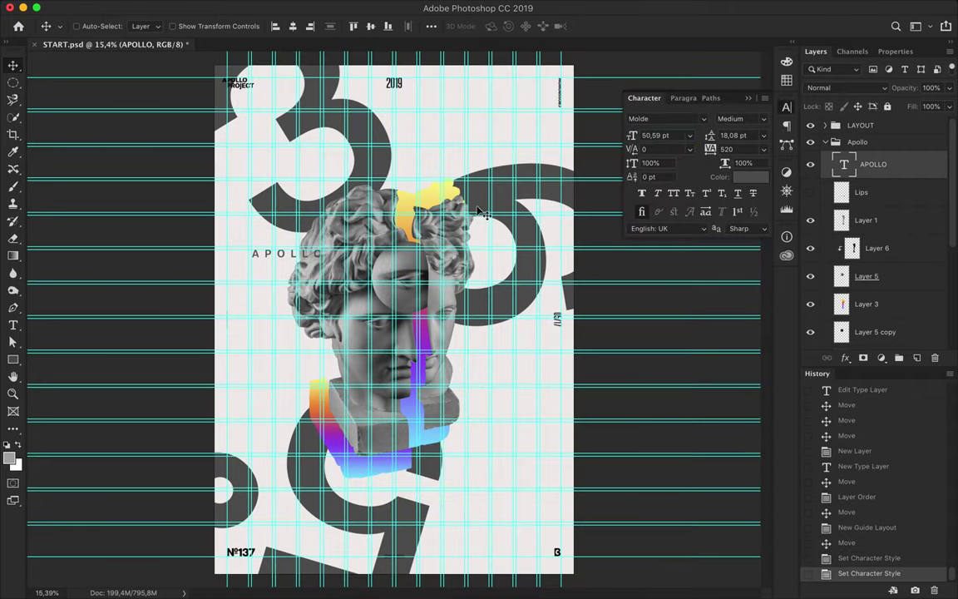
scroll(340, 254, up, 3)
key(ctrl+semicolon)
Step: Make two slightly offset APOLLO copies beneath the original and reorder the 365 group
drag(247, 243, 243, 237)
scroll(242, 238, up, 3)
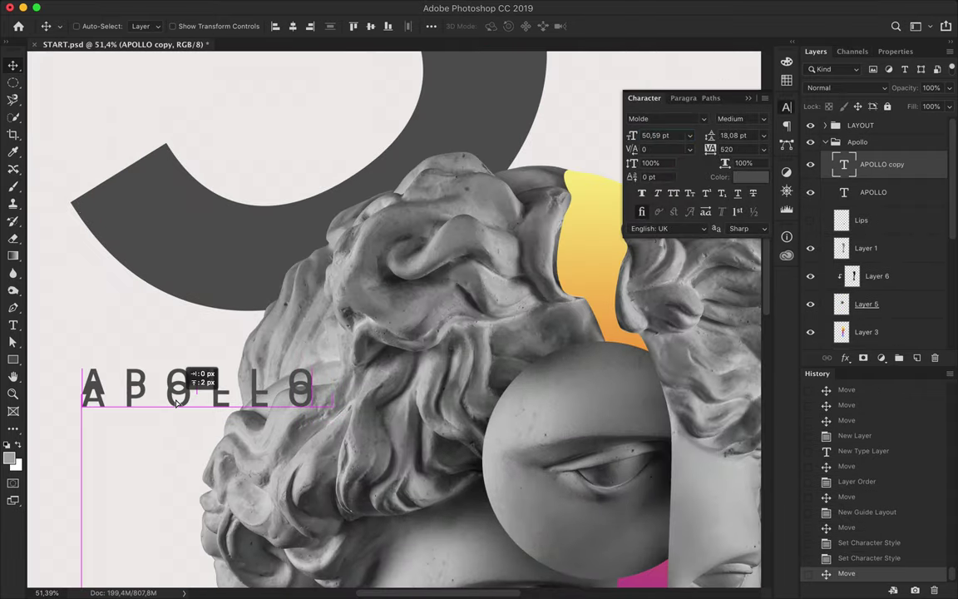
scroll(203, 378, down, 1)
drag(249, 319, 249, 319)
scroll(278, 391, down, 3)
scroll(295, 371, down, 1)
scroll(297, 353, down, 1)
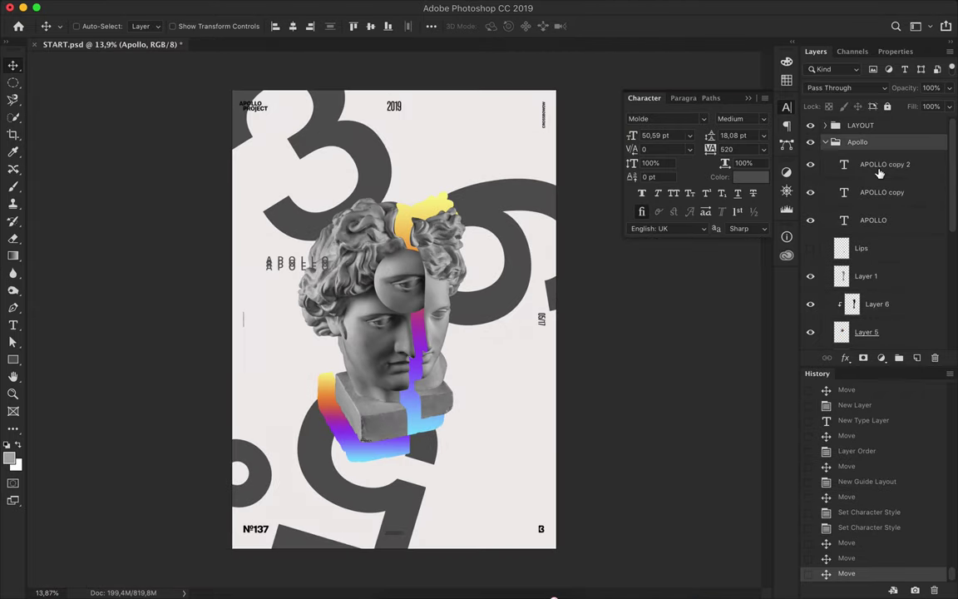
drag(877, 213, 879, 318)
Step: Add a layer mask to the 365 group and pick the black-to-white gradient
click(863, 357)
key(g)
click(93, 26)
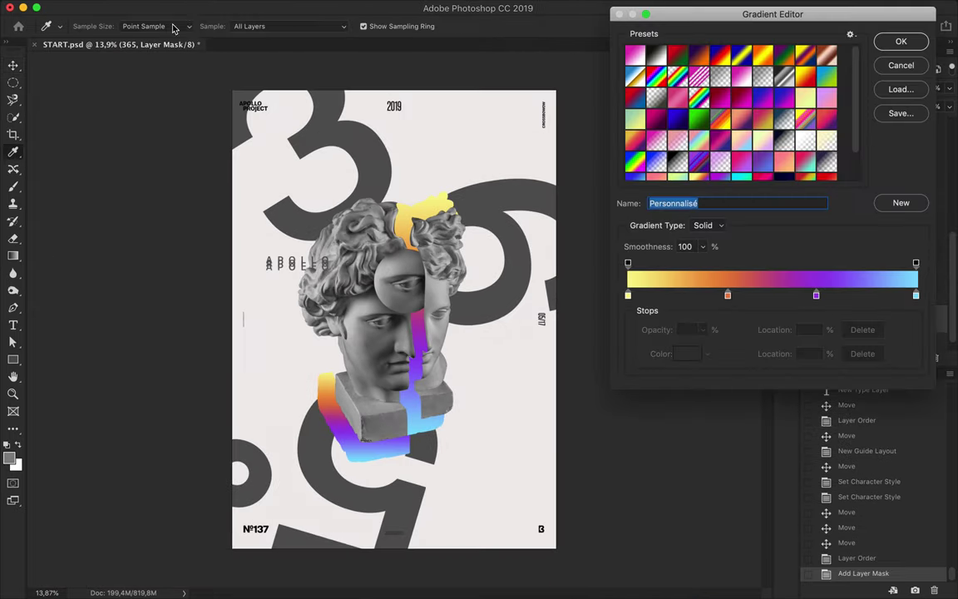
click(657, 55)
click(901, 41)
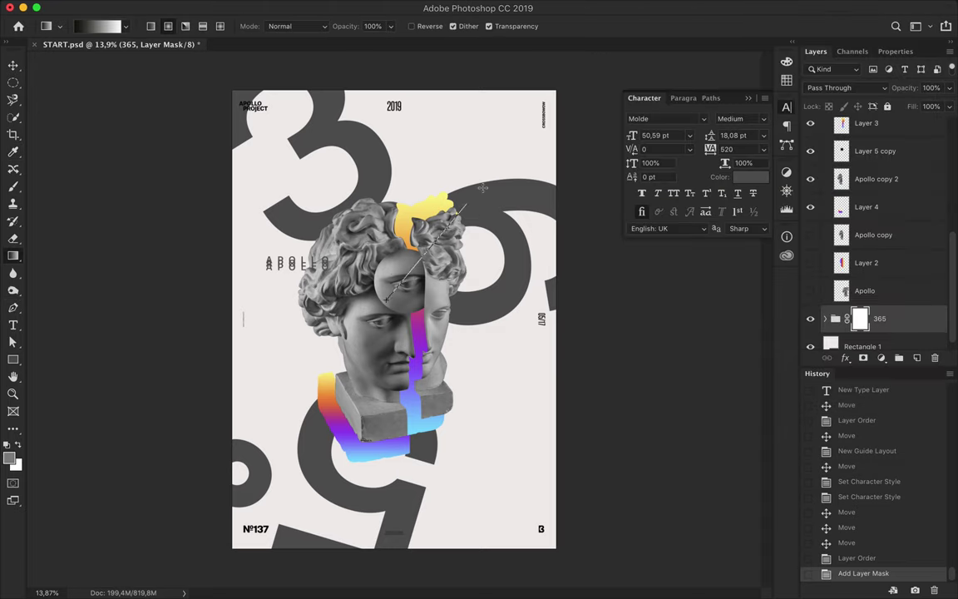
Step: Draw a reversed gradient on the mask so the digits fade around the head, and restyle APOLLO text
drag(332, 466, 545, 137)
key(ctrl+z)
click(411, 26)
drag(395, 324, 395, 90)
key(ctrl+z)
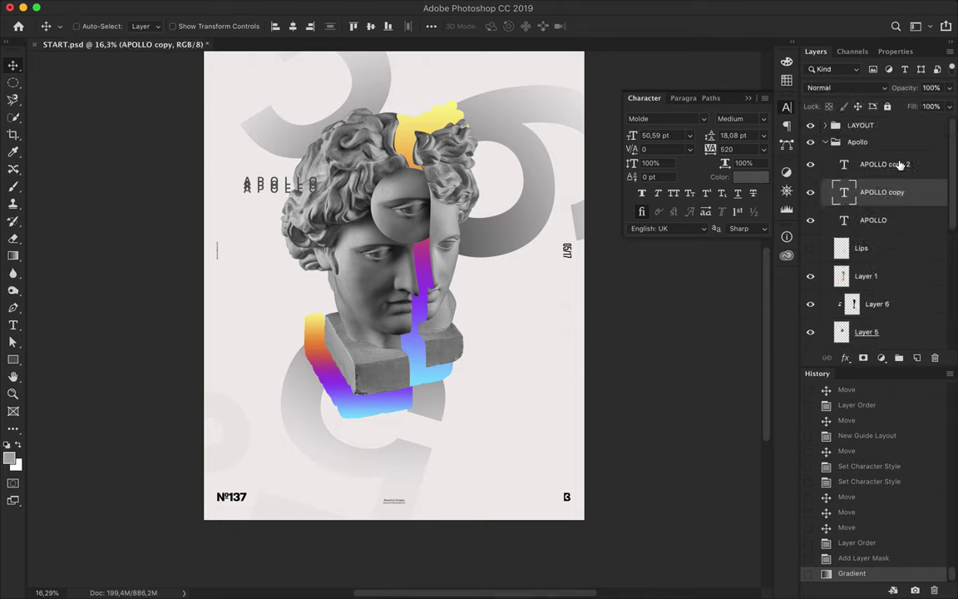
key(Return)
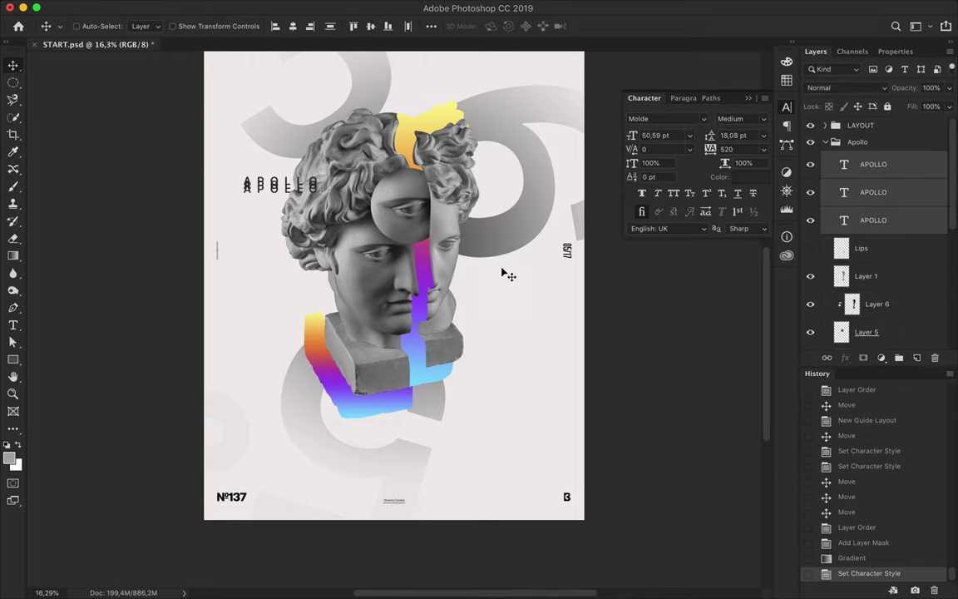
Step: Draw a 14 pt gradient-stroked ellipse ring over the statue's face
ctrl+click(405, 194)
key(u)
click(193, 26)
click(206, 104)
drag(362, 160, 454, 251)
click(876, 151)
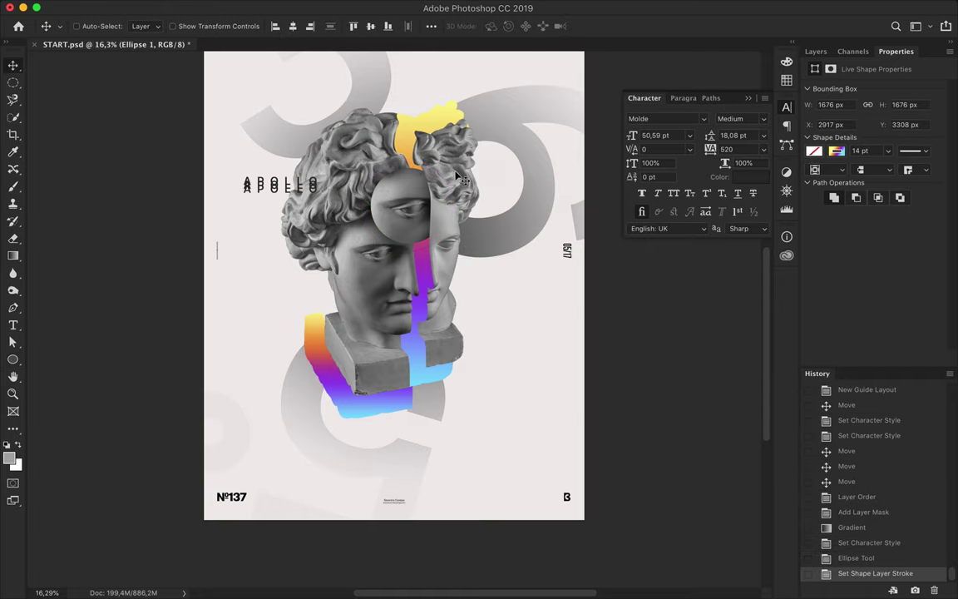
Step: Move the ring below Layer 5, adjust its height, and duplicate it
click(816, 51)
drag(952, 274, 880, 255)
key(a)
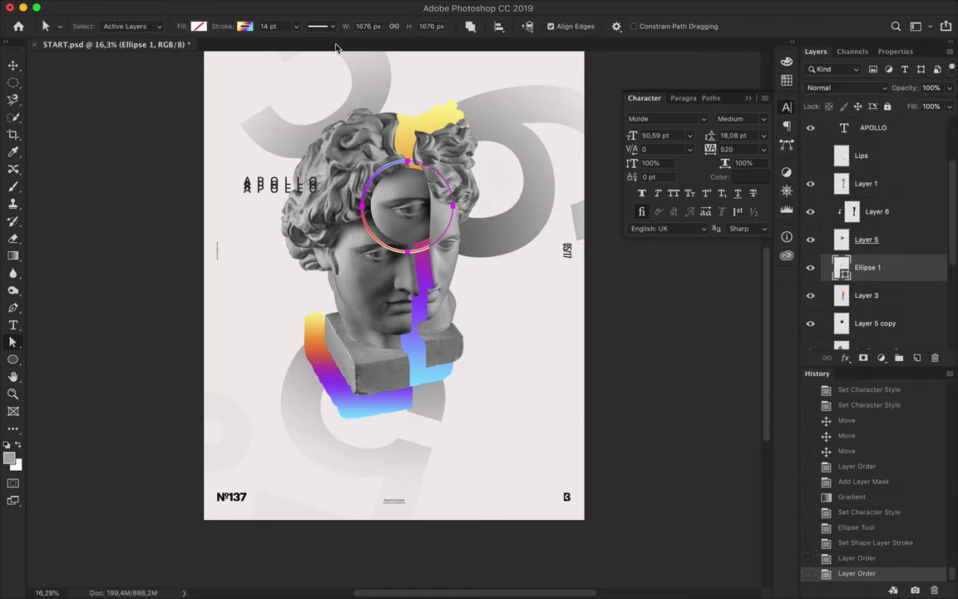
scroll(396, 318, up, 2)
key(ctrl+t)
drag(411, 235, 413, 233)
key(Return)
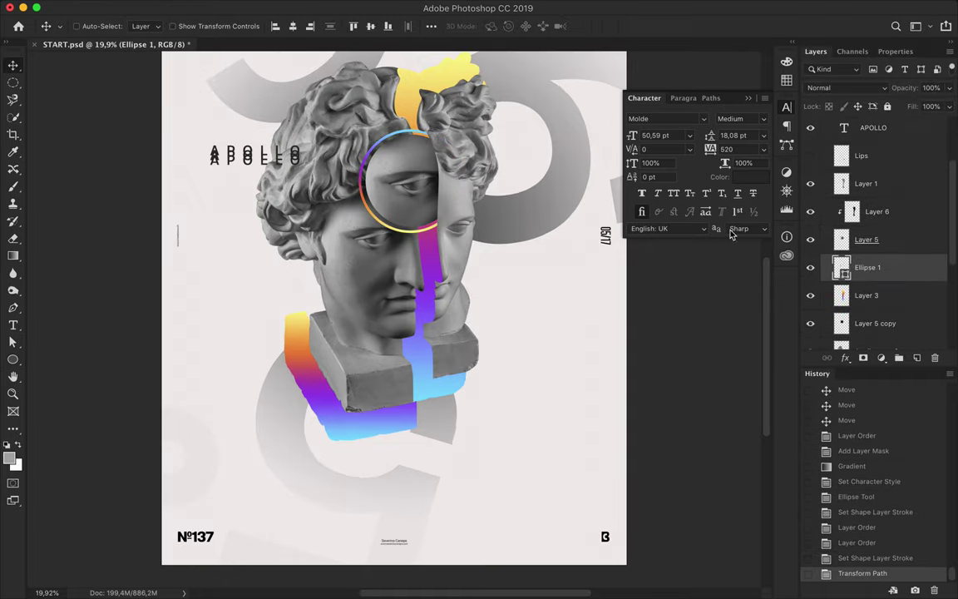
Step: Blur the ring copy with a 23.3 px Gaussian Blur and set it to Lighter Color
drag(867, 267, 868, 287)
click(335, 7)
click(353, 26)
click(578, 205)
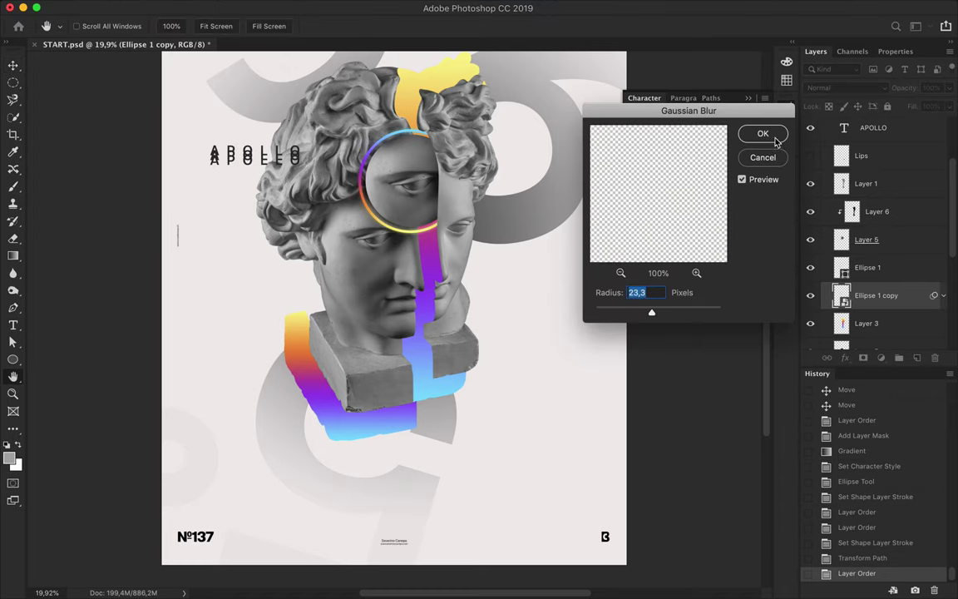
click(763, 133)
drag(873, 233, 874, 263)
click(847, 87)
click(832, 212)
Step: Compare the glow by toggling the ring, then delete the grey swirl digit shapes
scroll(573, 252, down, 3)
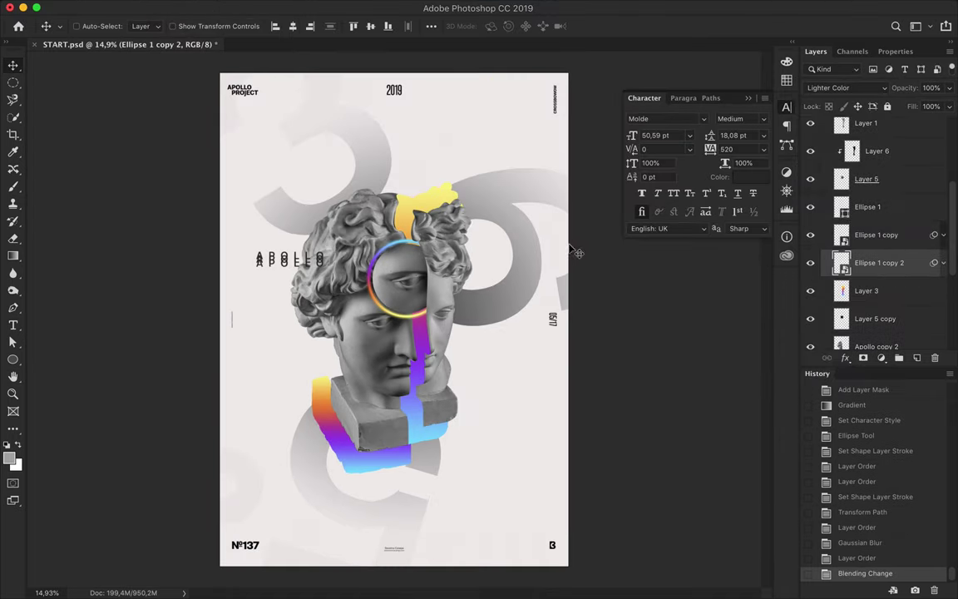
scroll(399, 237, up, 3)
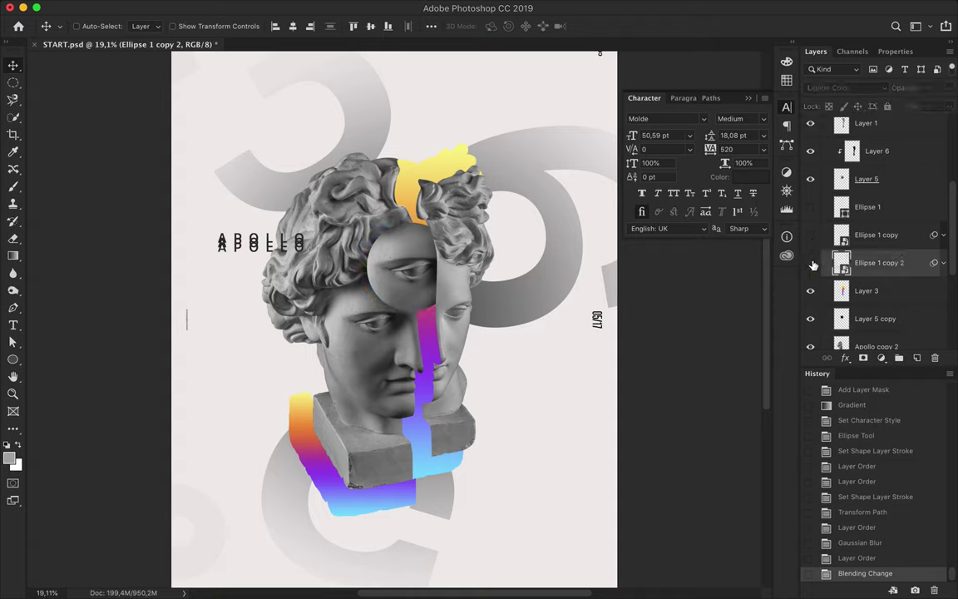
click(811, 208)
click(879, 212)
scroll(374, 250, down, 2)
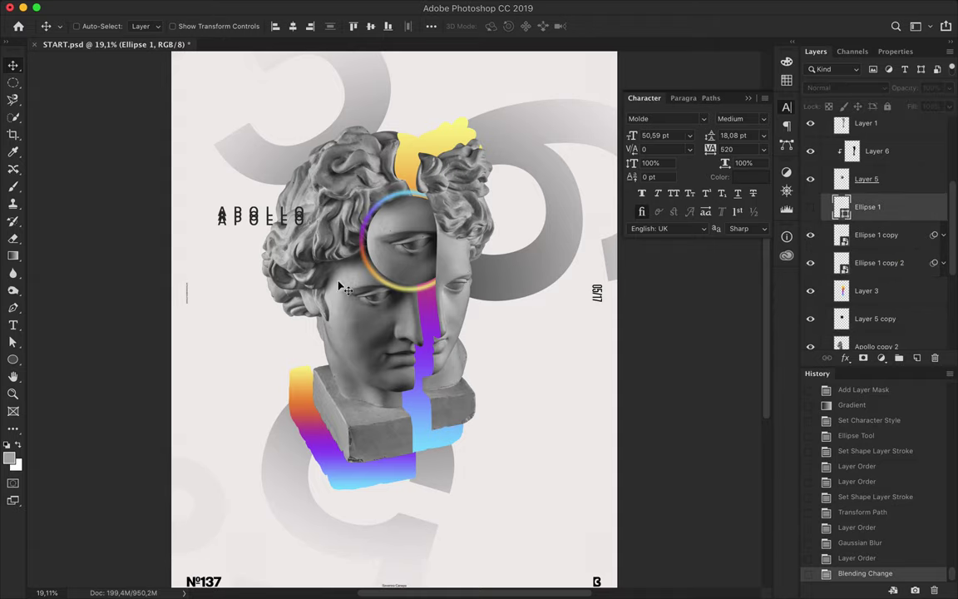
scroll(832, 233, down, 3)
key(Delete)
scroll(832, 225, up, 5)
click(834, 220)
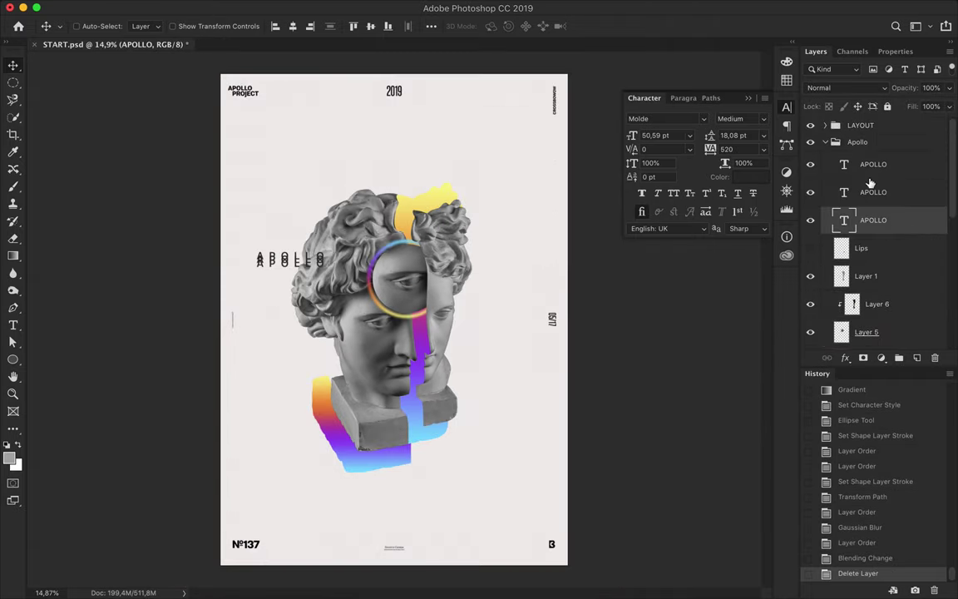
Step: Move the APOLLO layers out of the bust group and enlarge the bust to about 120%
scroll(877, 218, up, 2)
drag(878, 218, 865, 134)
click(857, 225)
key(ctrl+t)
drag(561, 180, 594, 146)
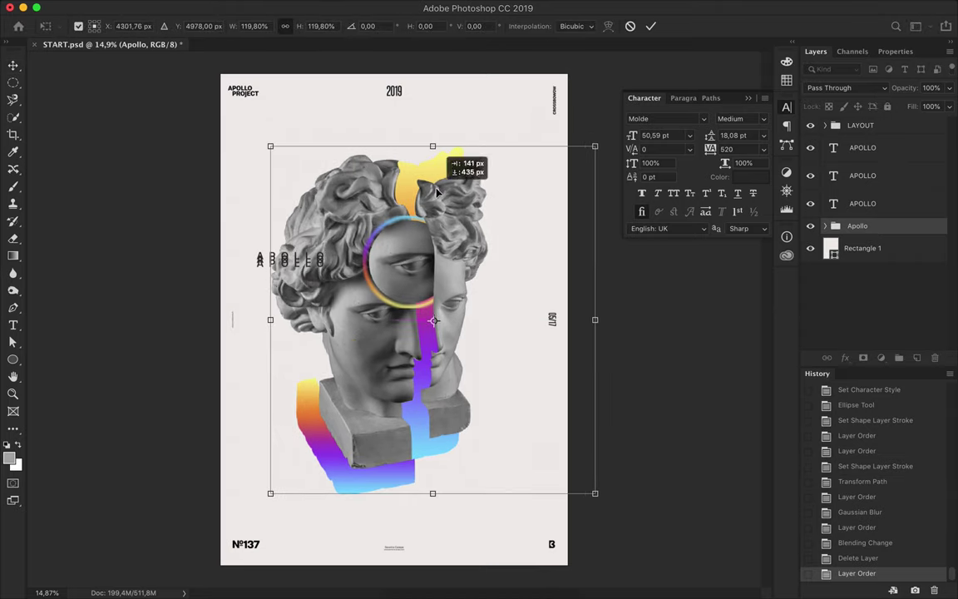
key(Return)
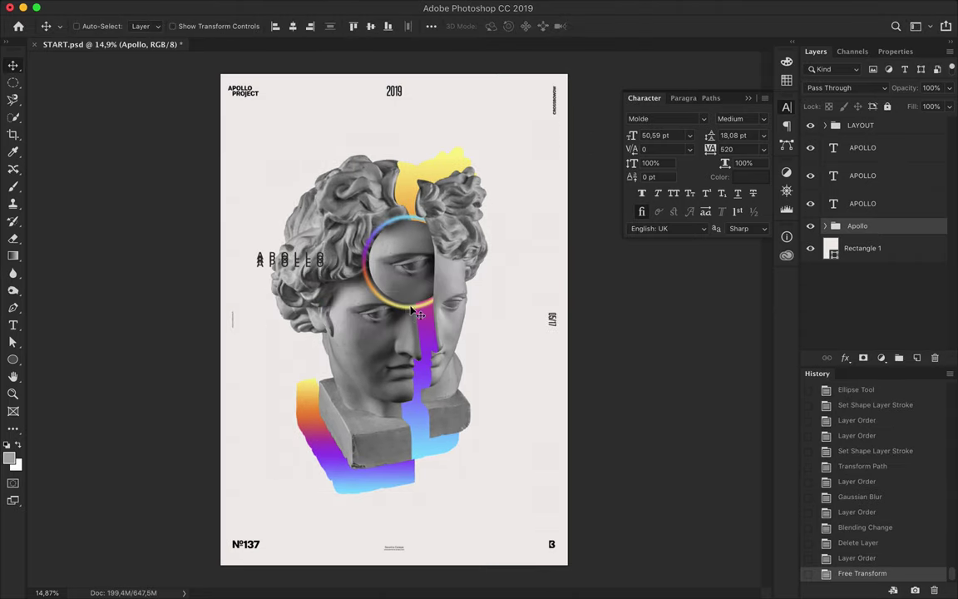
drag(416, 424, 421, 428)
Step: Group the APOLLO layers as 'Text', centre the title at top, and copy it near the bottom
scroll(421, 428, up, 1)
click(863, 148)
shift+click(863, 203)
key(ctrl+g)
double_click(859, 142)
text(Text)
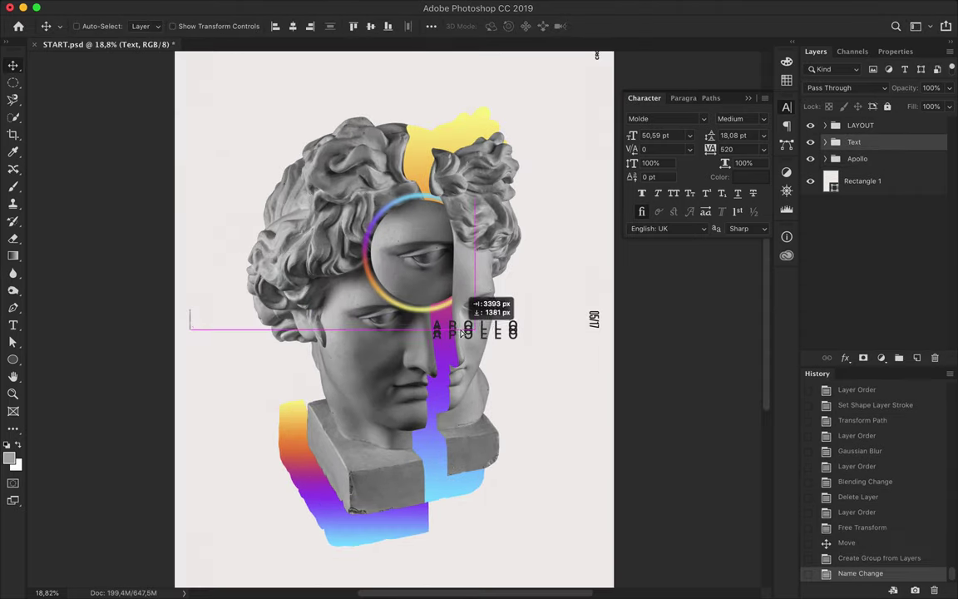
drag(445, 336, 463, 336)
scroll(496, 340, down, 1)
drag(425, 145, 480, 498)
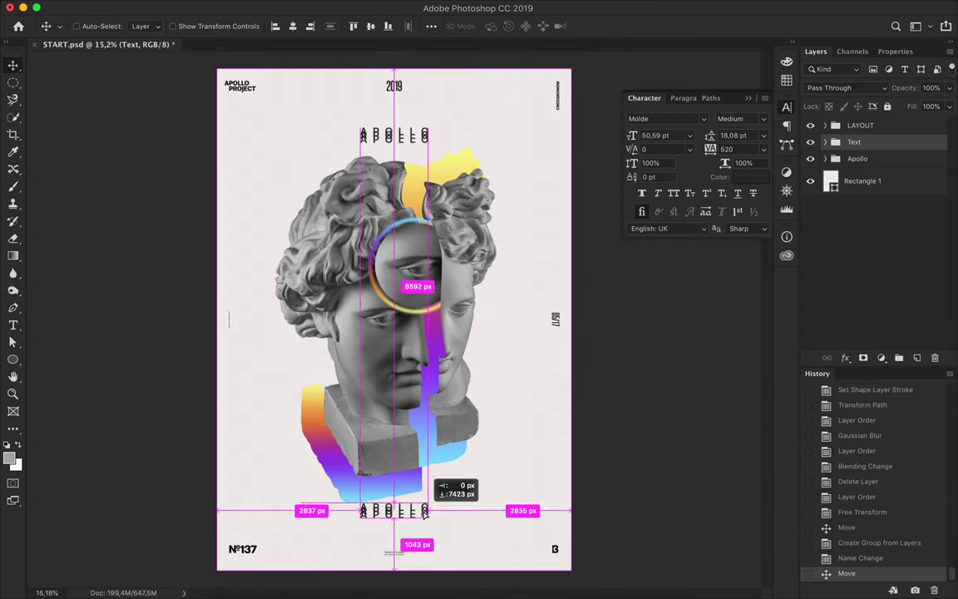
Step: Set the Pen tool to Shape mode and undo a stray streak line
key(p)
click(306, 235)
click(89, 25)
click(88, 12)
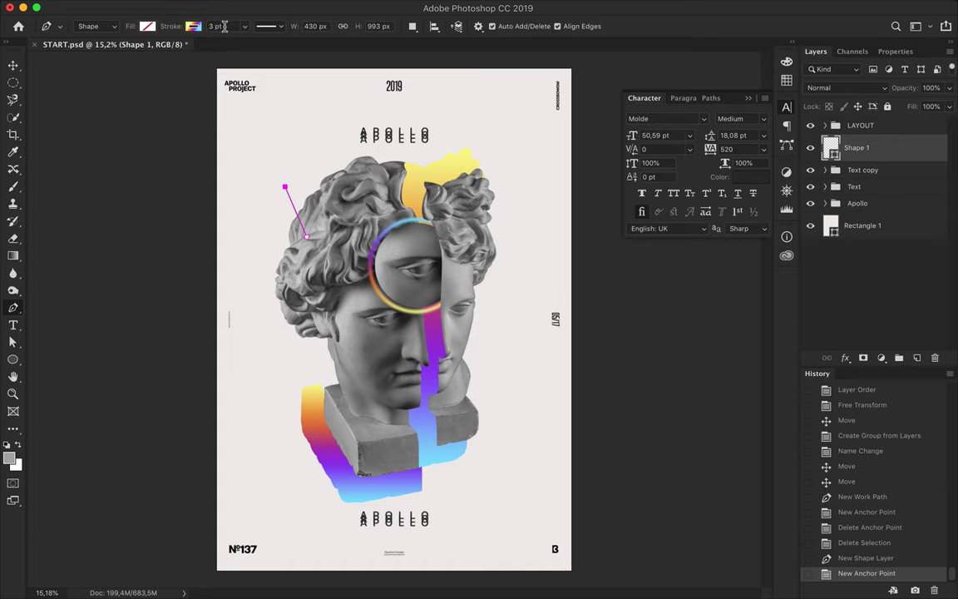
click(468, 318)
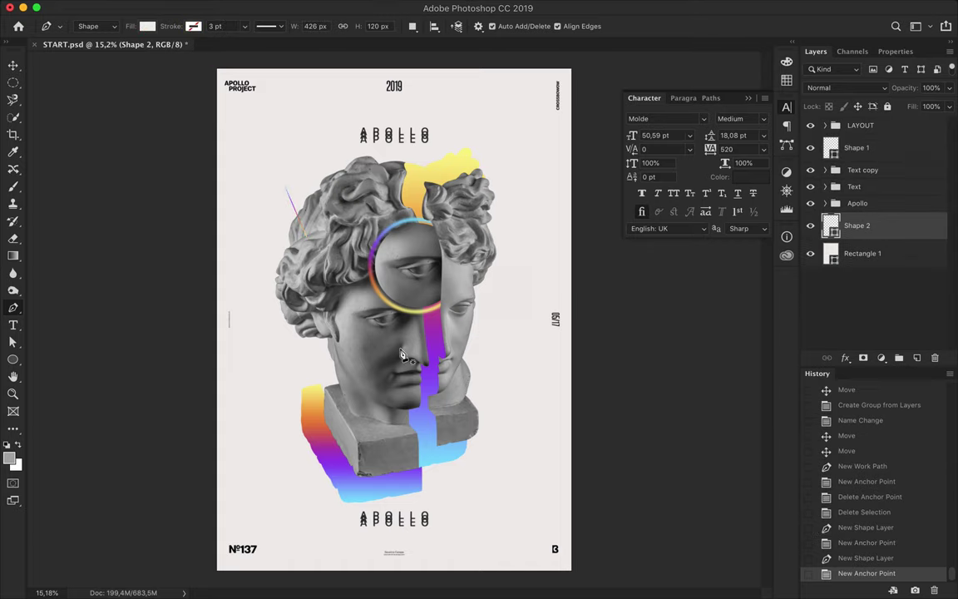
key(ctrl+z)
key(ctrl+z)
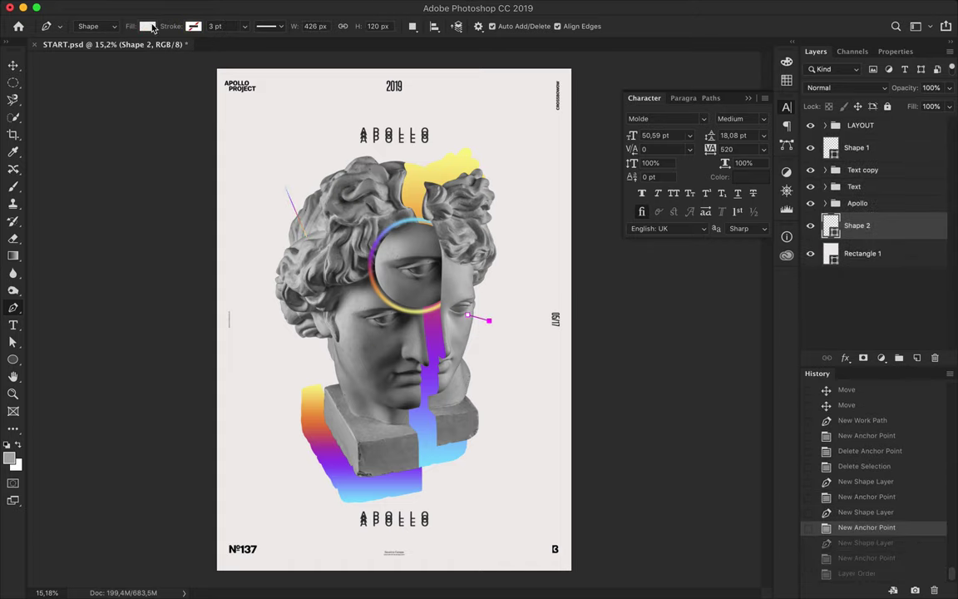
Step: Give streaks no fill and a gradient stroke, add one beside the face, and set 7 pt width
click(193, 26)
click(188, 53)
click(242, 103)
click(367, 341)
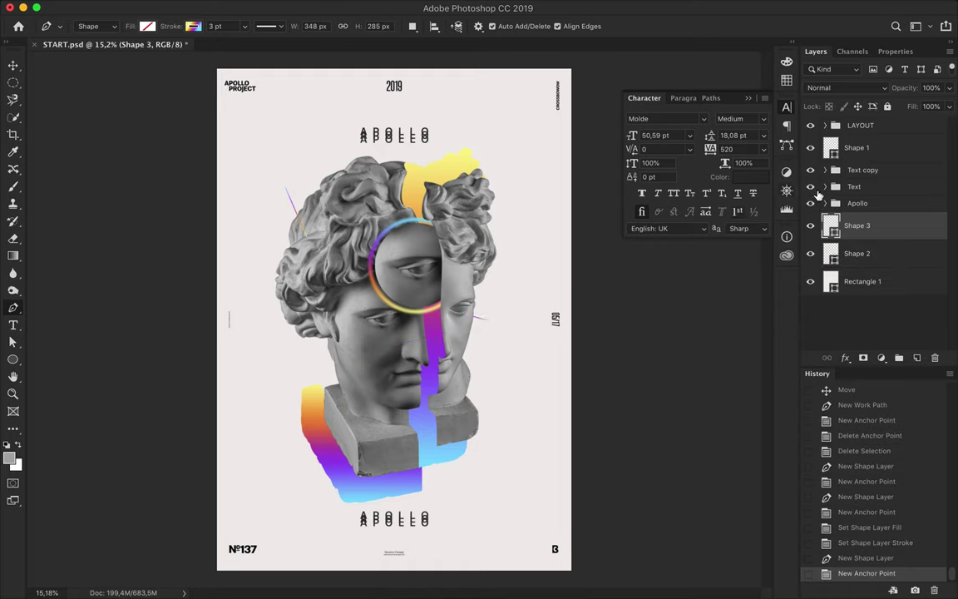
drag(820, 195, 824, 162)
click(215, 26)
text(7)
key(Return)
Step: Add 7 pt streaks at the head's upper right and the bust's lower right
click(499, 221)
click(479, 230)
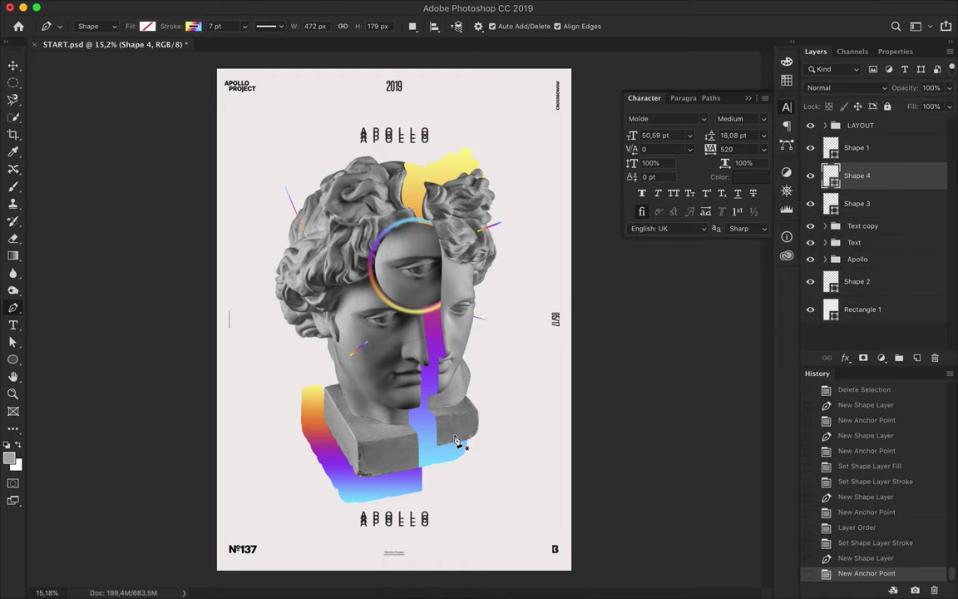
click(482, 447)
click(439, 397)
click(917, 358)
Step: Draw thicker 13 pt streaks near the ring, across the plinth, and over the upper left hair
click(214, 25)
text(13)
click(403, 246)
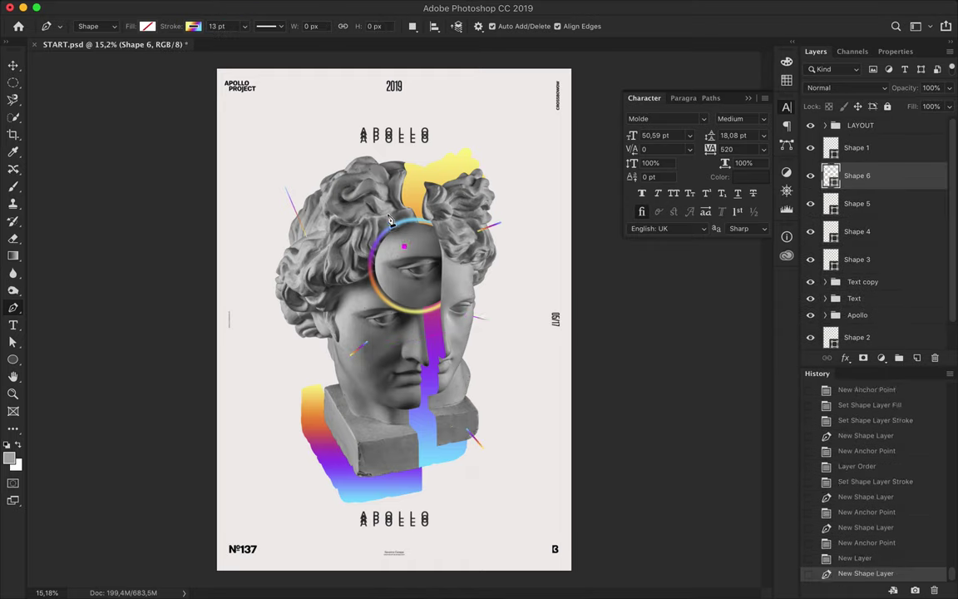
click(381, 445)
click(391, 414)
click(329, 191)
click(311, 177)
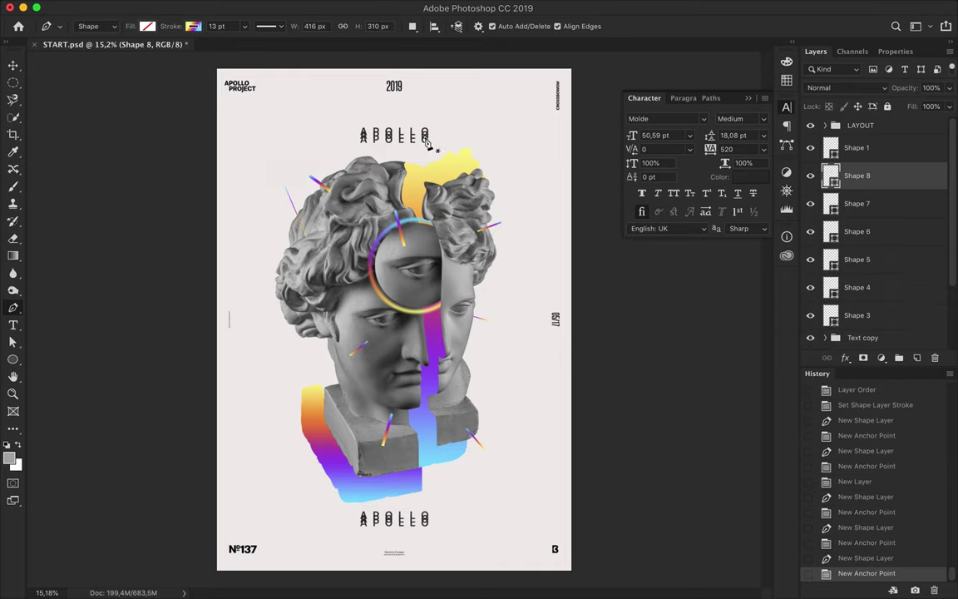
drag(386, 147, 290, 172)
double_click(278, 155)
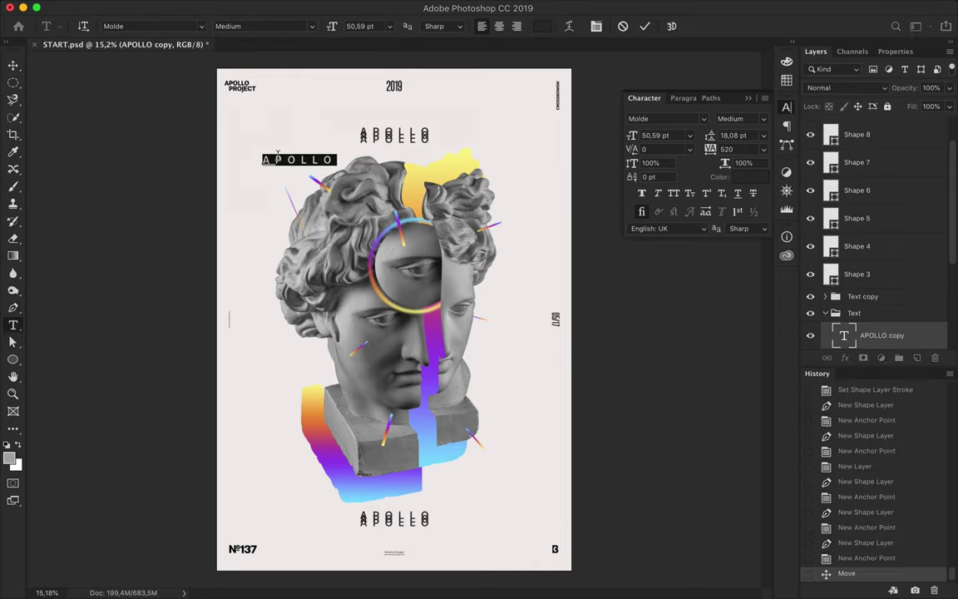
Step: Commit the trial 3 text and duplicate it just below the first to stack it
key(Escape)
key(v)
scroll(308, 310, up, 2)
key(Return)
scroll(287, 307, up, 5)
mouse_move(364, 287)
mouse_down()
mouse_move(371, 310)
mouse_move(342, 299)
mouse_up()
key(Up)
key(Up)
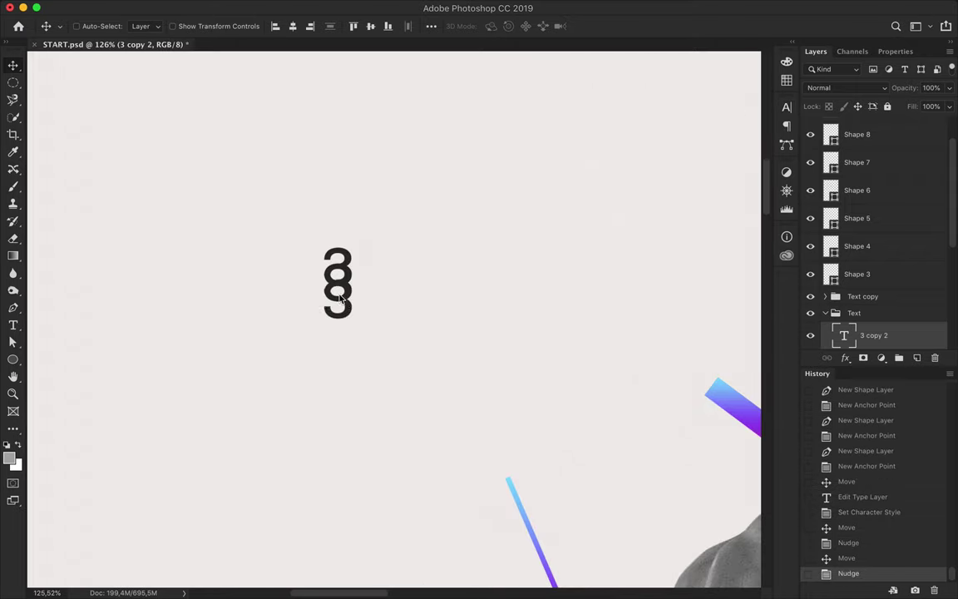
Step: Select all three stacked 3 layers and duplicate the stack to the right
scroll(434, 306, down, 3)
scroll(243, 225, down, 3)
ctrl+shift+click(369, 292)
scroll(318, 284, down, 2)
mouse_move(368, 291)
mouse_down()
mouse_move(318, 285)
mouse_move(670, 285)
mouse_up()
scroll(669, 286, up, 3)
Step: Change the copied digits to 6, then delete the trial stacked digit layers
double_click(547, 200)
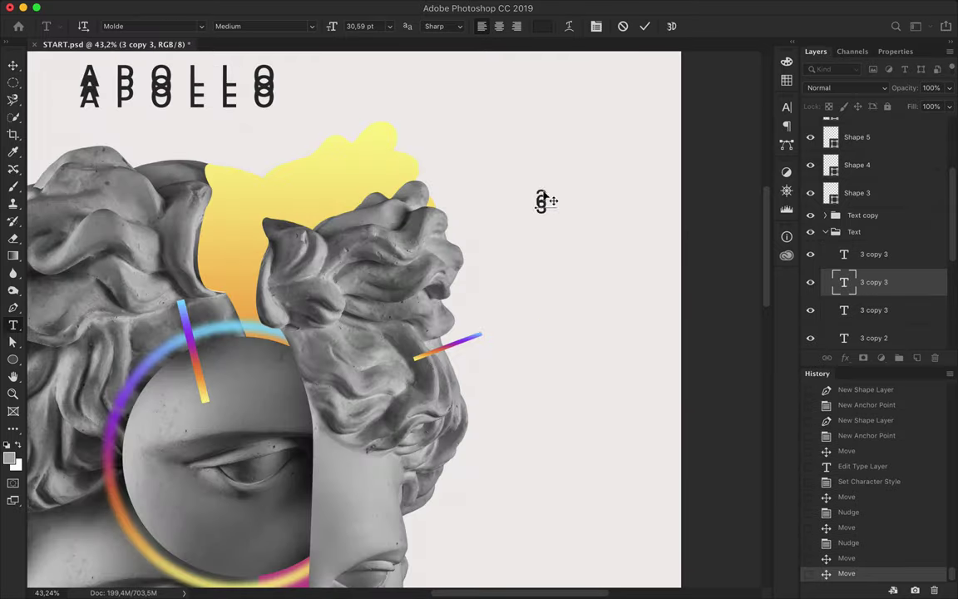
text(6v)
scroll(562, 214, up, 3)
scroll(652, 180, up, 2)
key(Up)
key(Up)
double_click(605, 152)
drag(603, 162, 600, 166)
key(Delete)
Step: Fit the poster in the window, show guides, and align both APOLLO title stacks to horizontal centre
key(super+0)
key(super+semicolon)
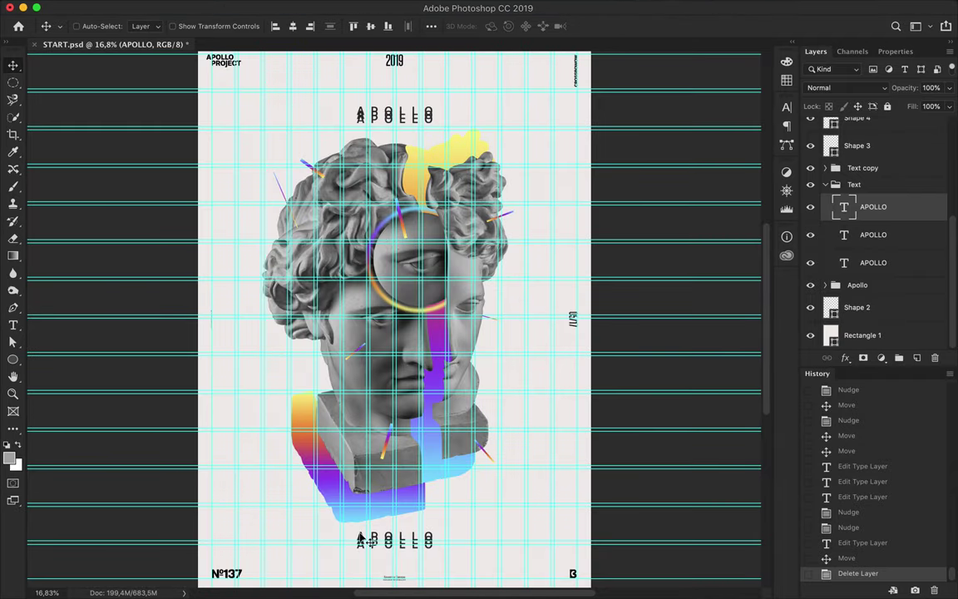
click(297, 29)
click(297, 29)
click(825, 286)
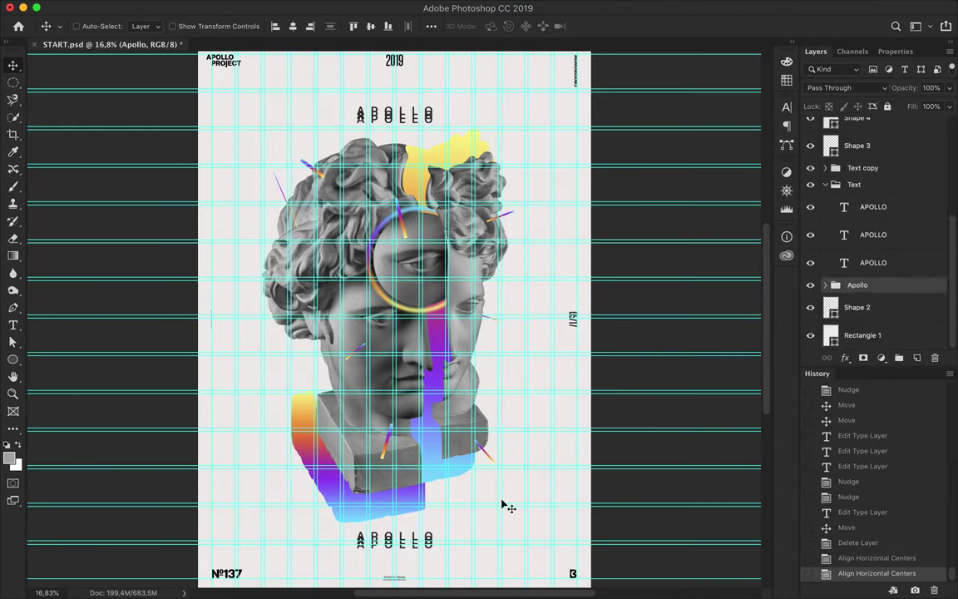